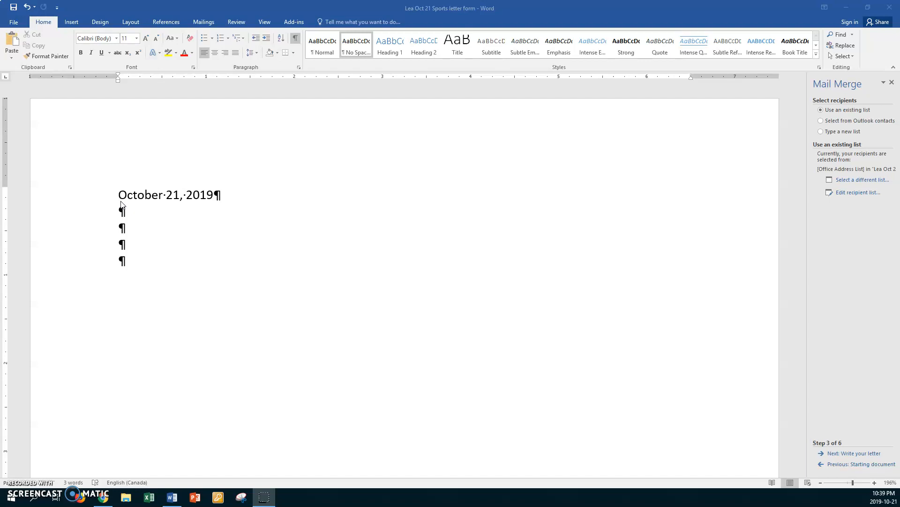
Step: Set custom page margins of 2.5" at the top and 0.5" at the bottom for the whole document
left_click(230, 193)
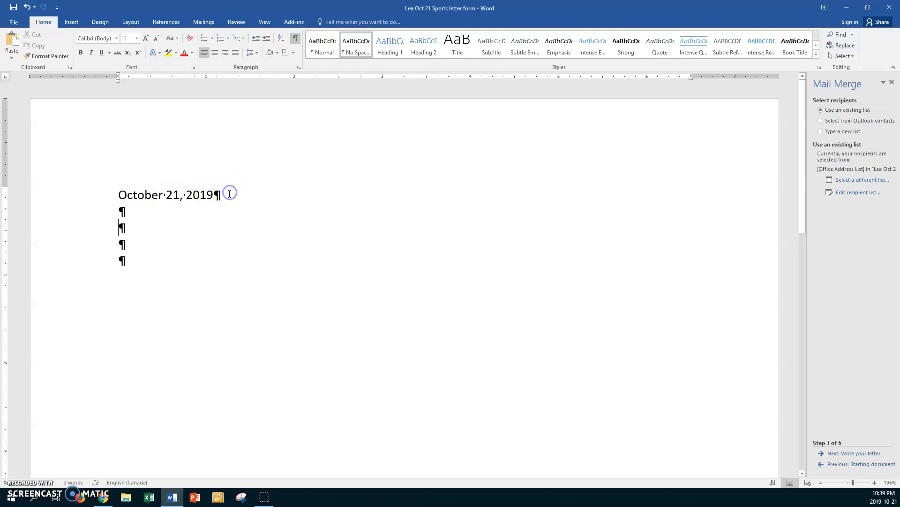
left_click(131, 27)
left_click(13, 52)
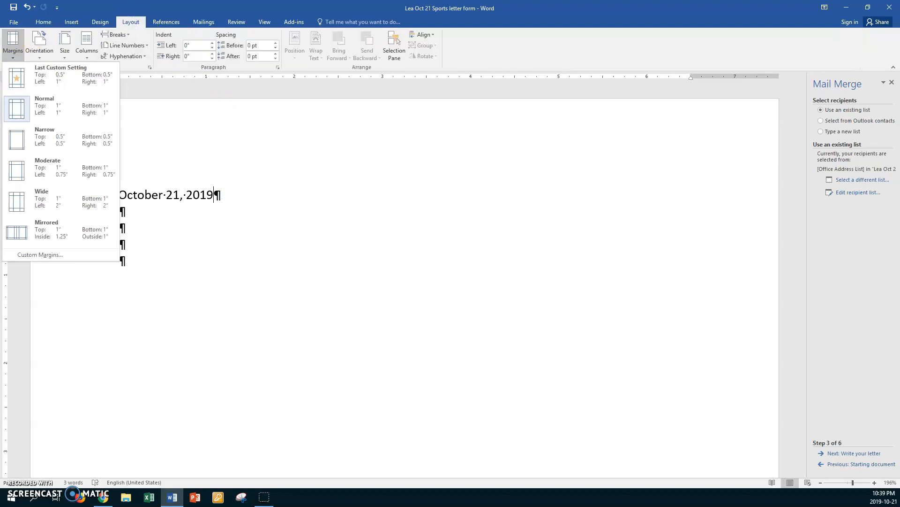
left_click(38, 255)
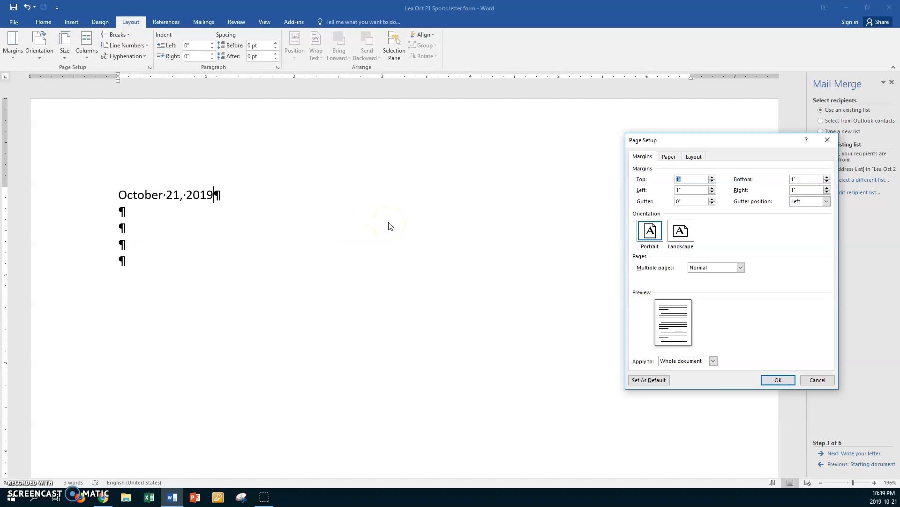
type("2.5")
key("Tab")
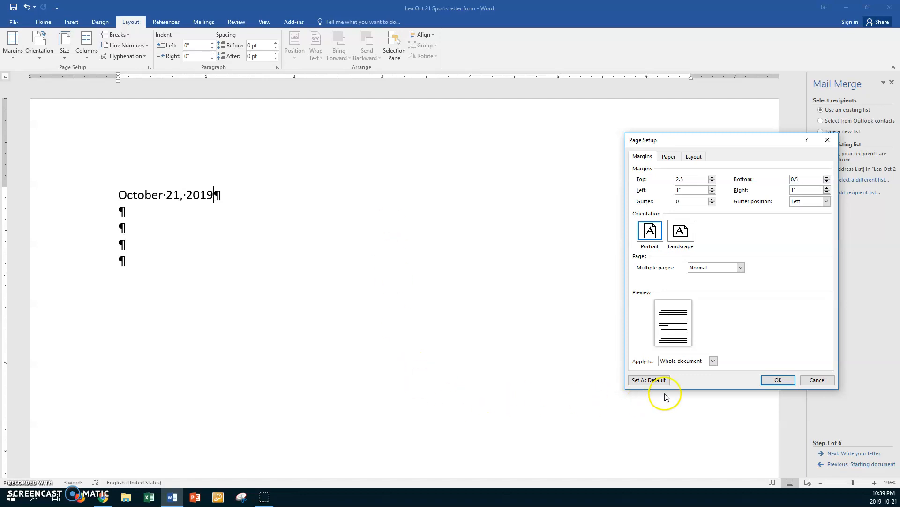
left_click(778, 380)
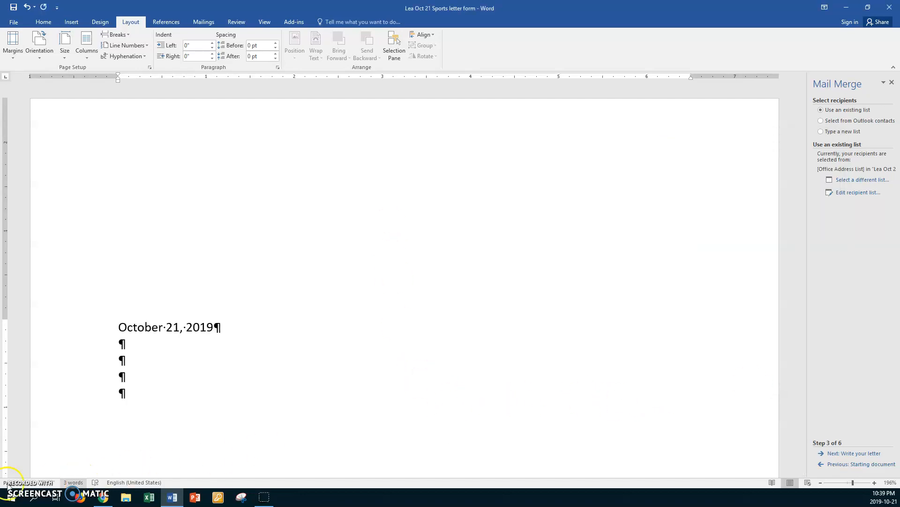
Step: Add one more blank line at the end of the letter and advance the mail merge wizard to writing the letter
scroll(136, 393, "down", 5)
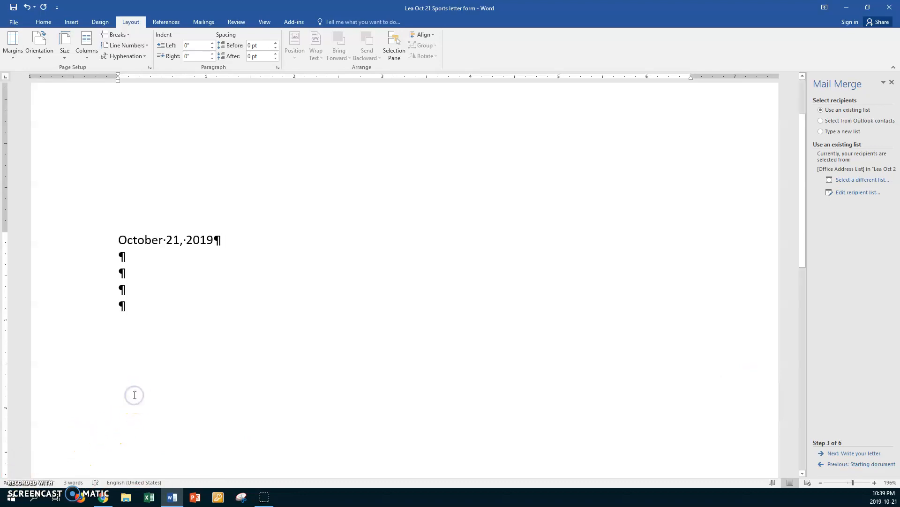
scroll(159, 255, "up", 1)
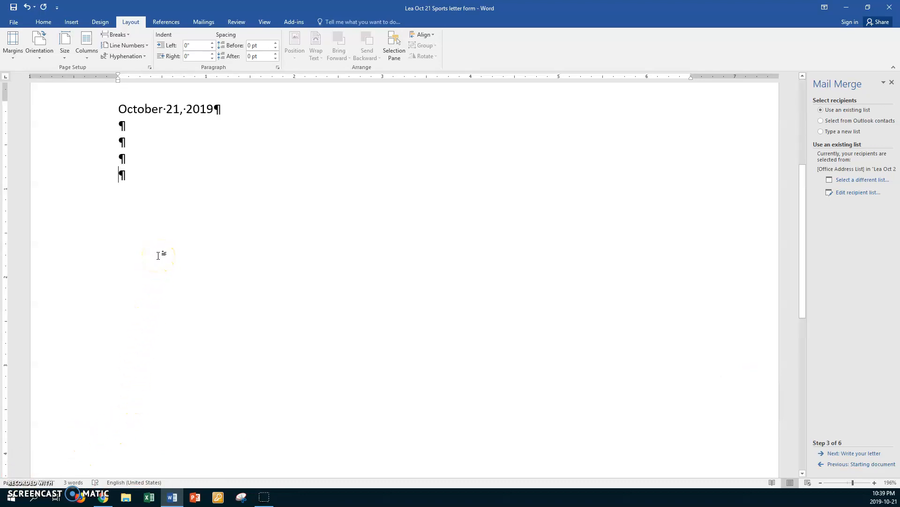
key("Return")
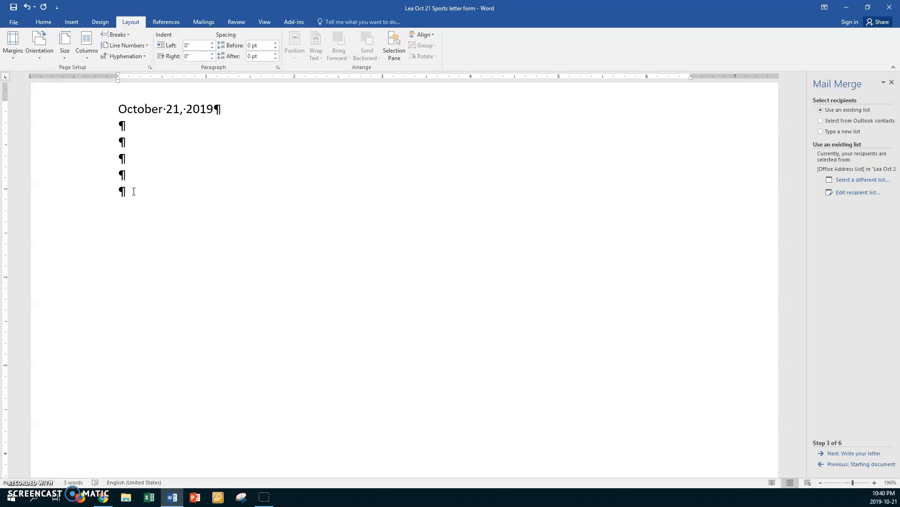
left_click(847, 453)
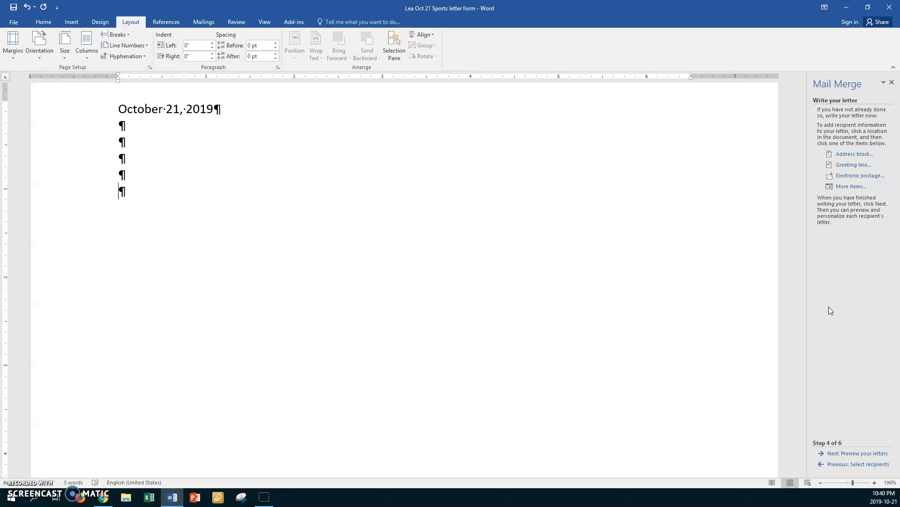
Step: Insert the Title, First_Name and Last_Name merge fields on the last line, separated by spaces
left_click(206, 21)
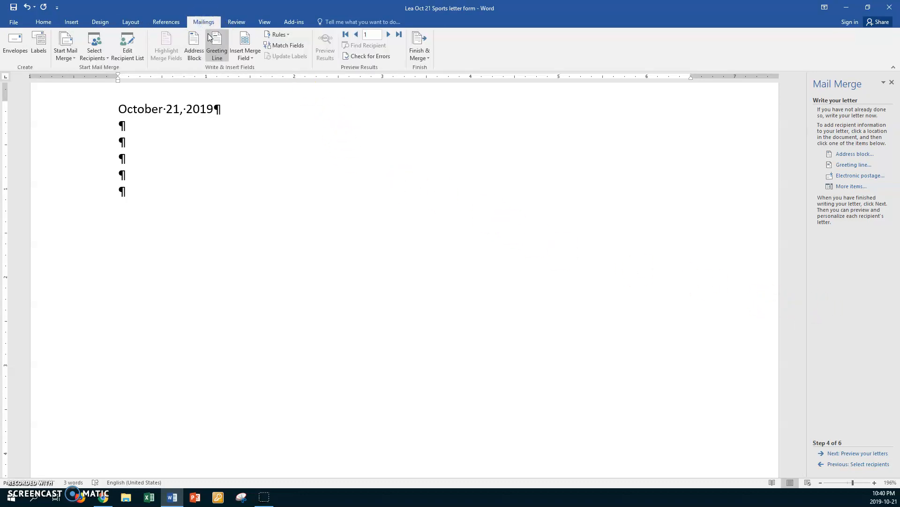
left_click(253, 58)
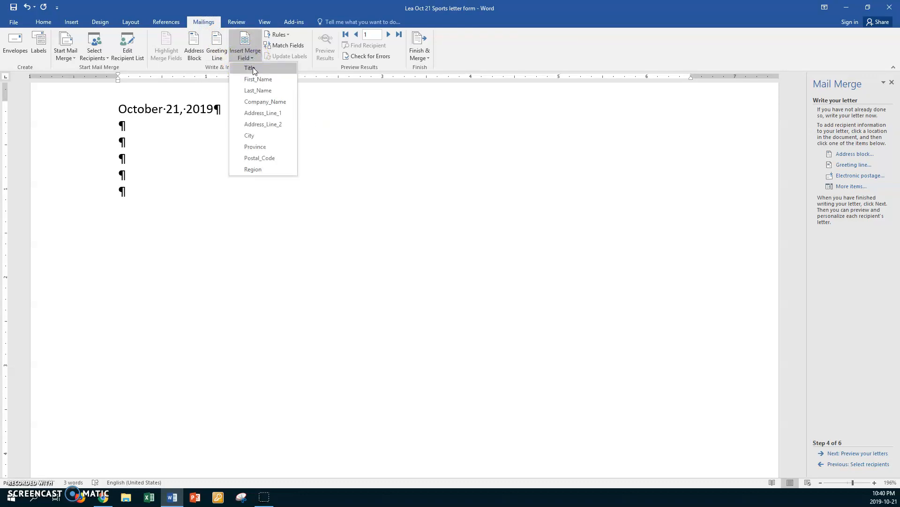
left_click(252, 67)
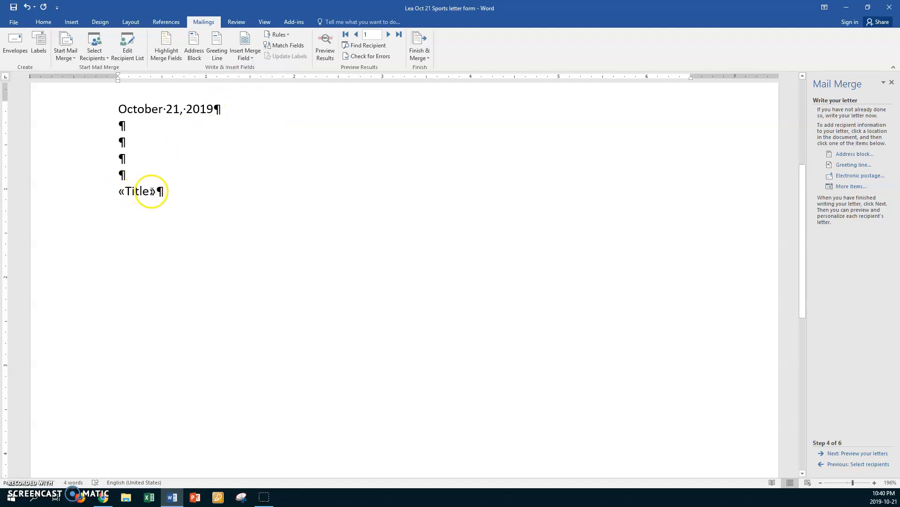
left_click(119, 195)
left_click(184, 183)
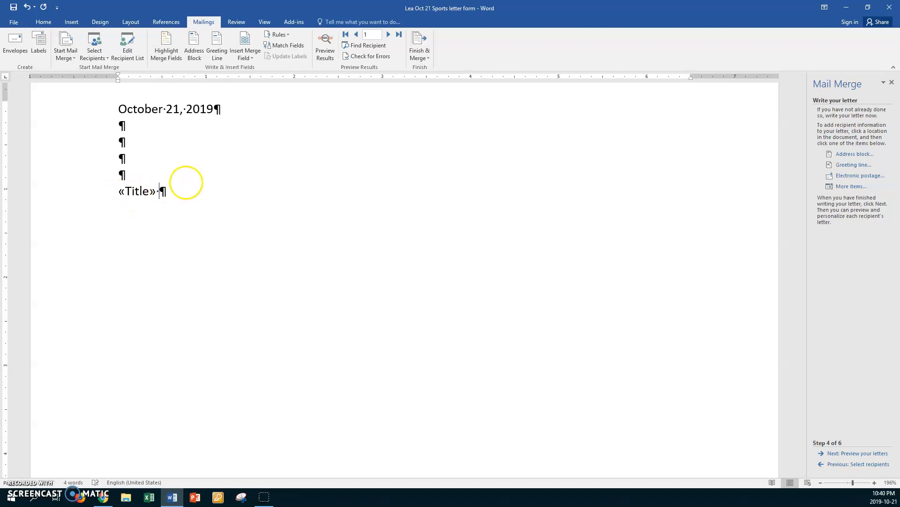
left_click(246, 55)
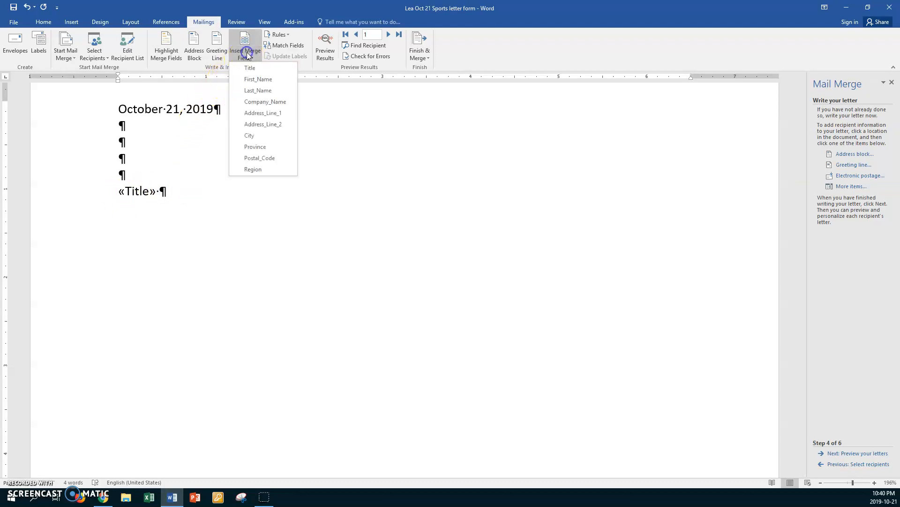
left_click(256, 79)
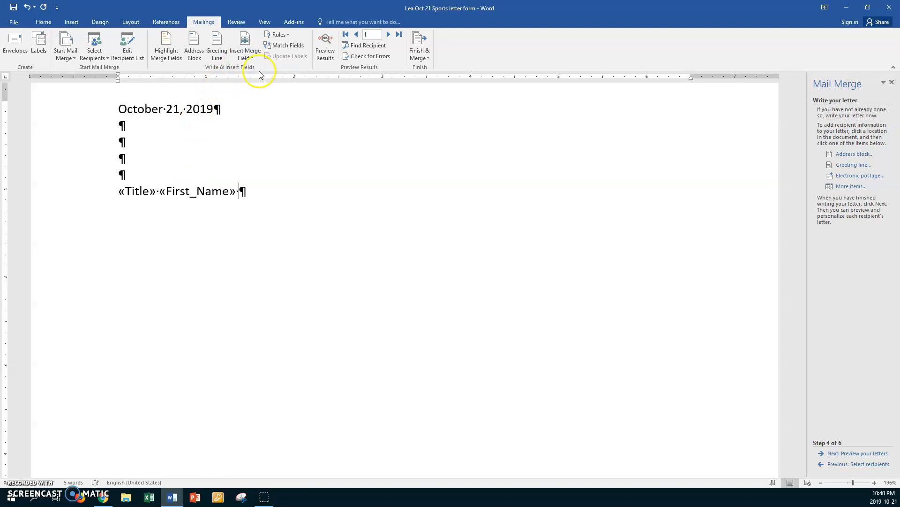
left_click(250, 59)
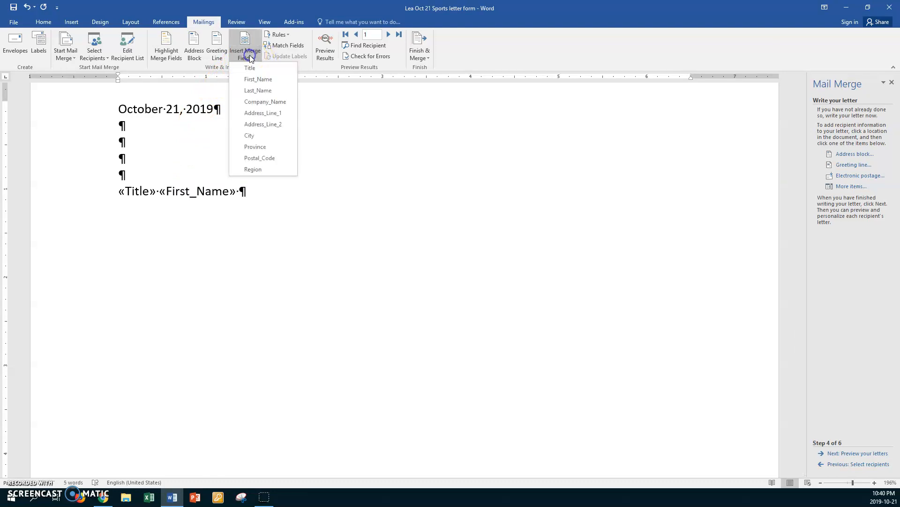
left_click(256, 91)
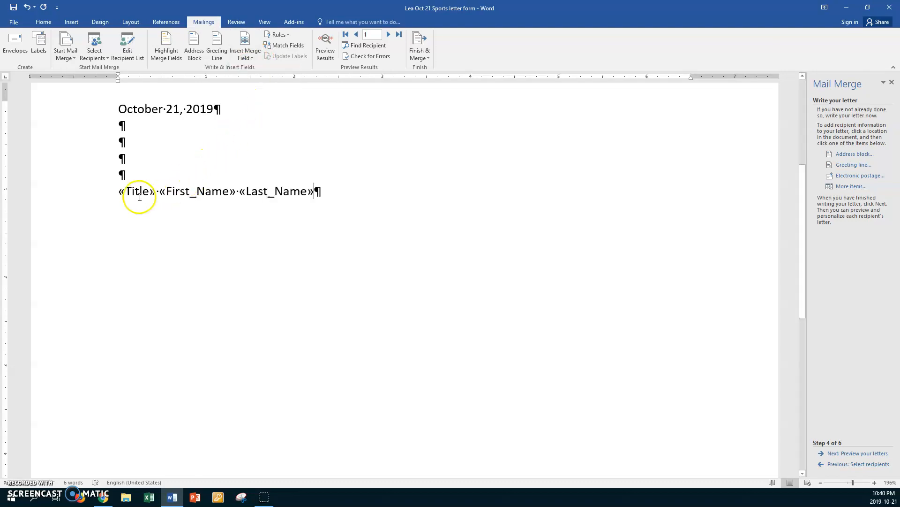
Step: Insert the Company_Name, Address_Line_1 and Address_Line_2 merge fields below the name, each on its own line
left_click(327, 191)
key("Return")
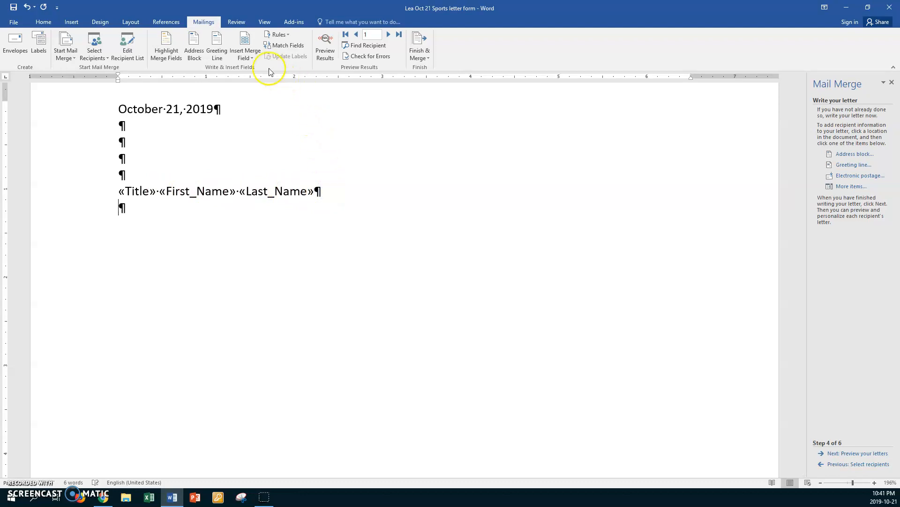
left_click(250, 60)
left_click(248, 101)
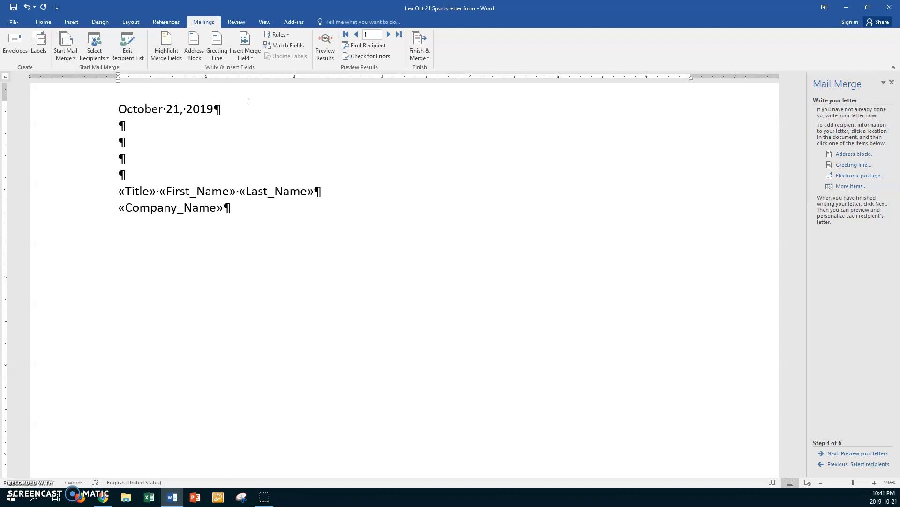
key("Return")
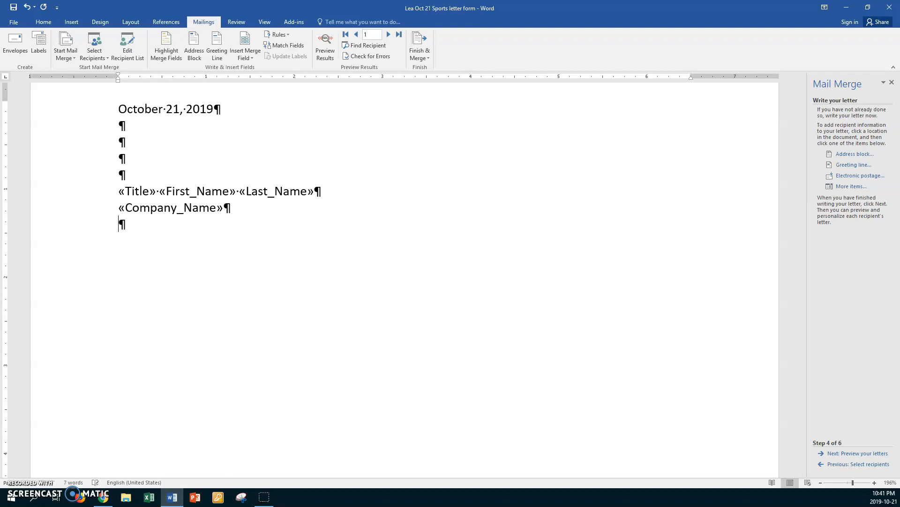
left_click(248, 57)
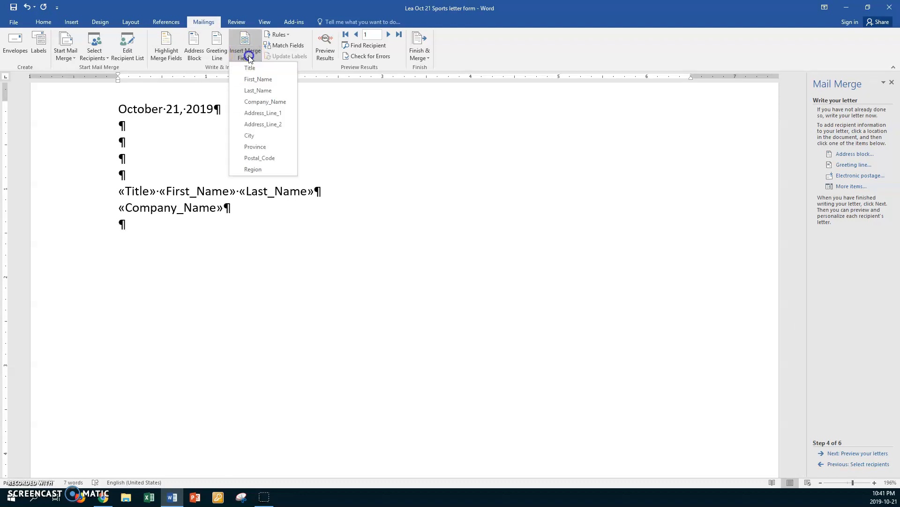
left_click(258, 114)
key("Return")
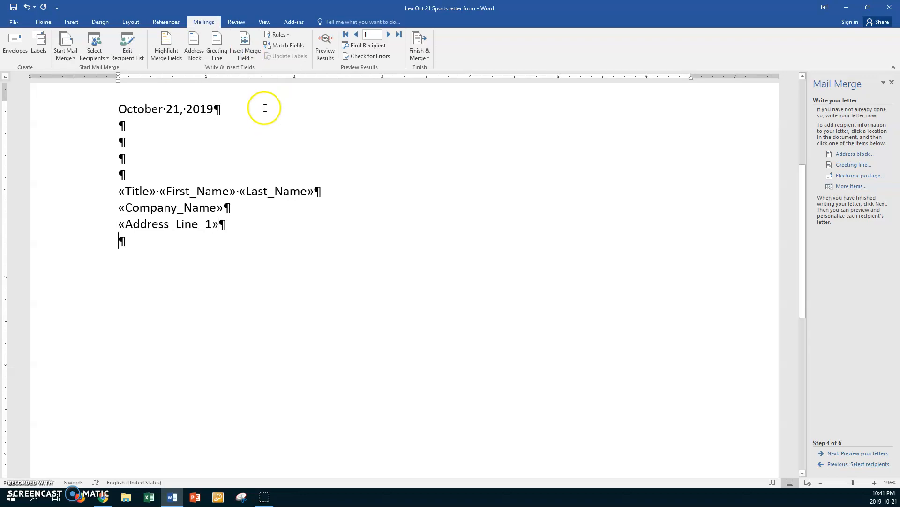
left_click(253, 55)
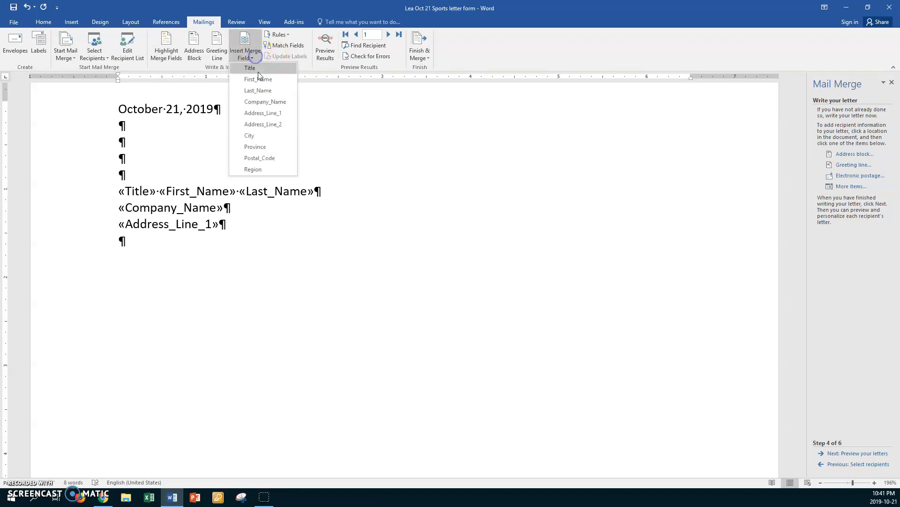
left_click(263, 124)
key("Return")
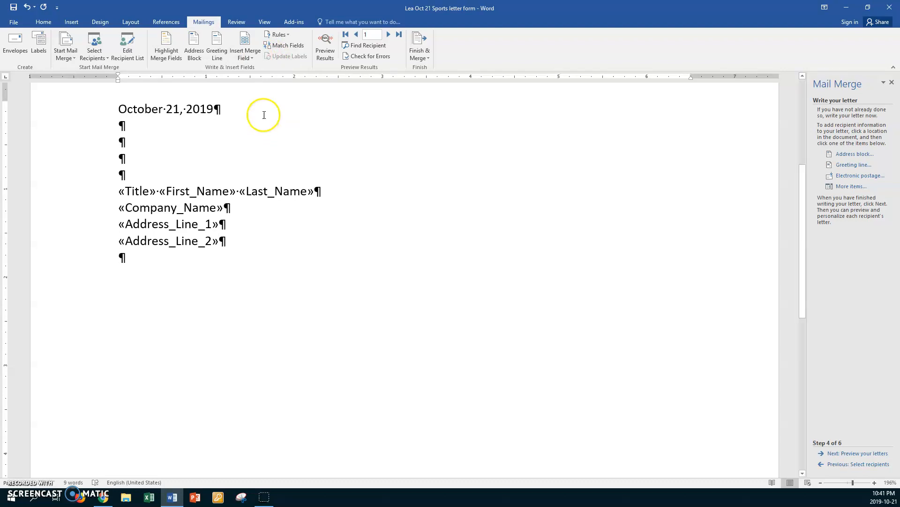
Step: Insert the City, Province and Postal_Code merge fields on one line, with a comma after City and a space after Province
left_click(253, 58)
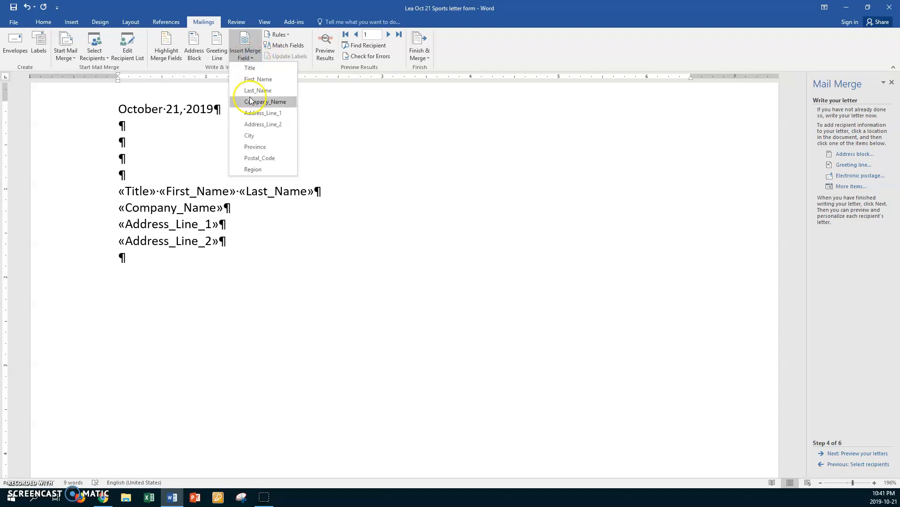
left_click(255, 136)
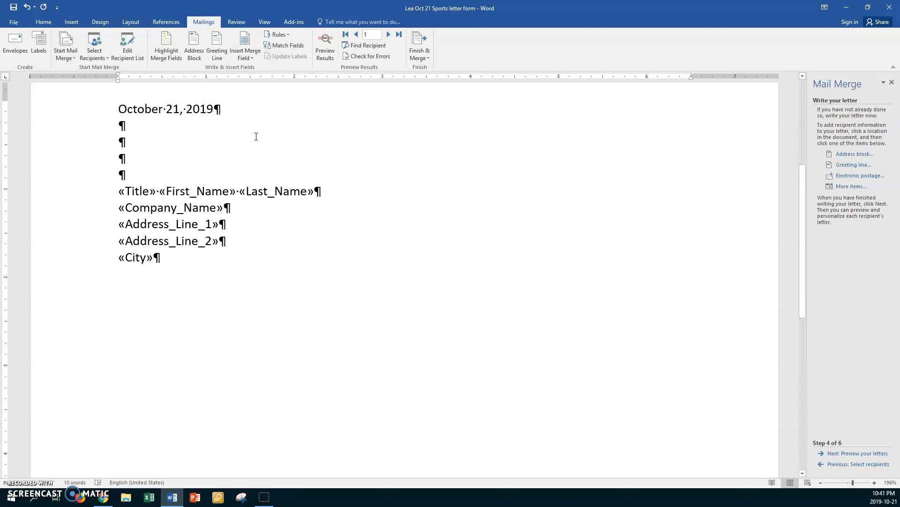
type(",")
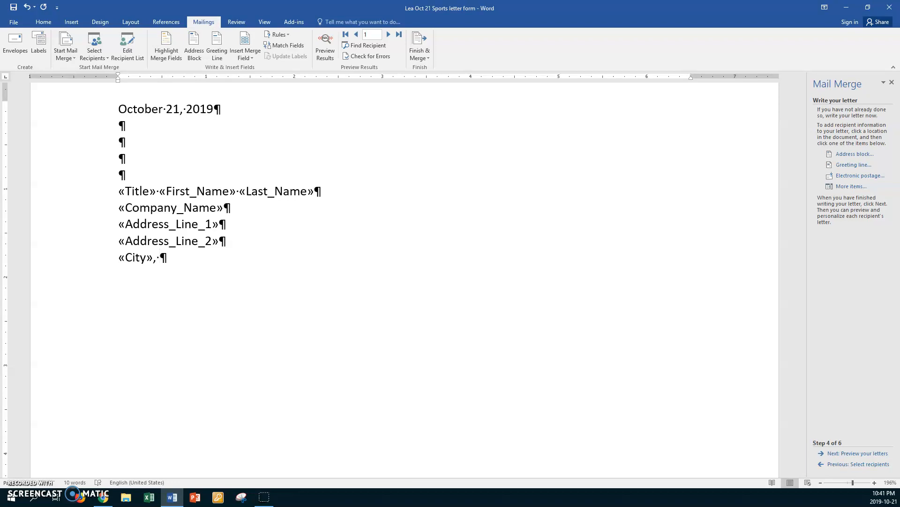
left_click(252, 59)
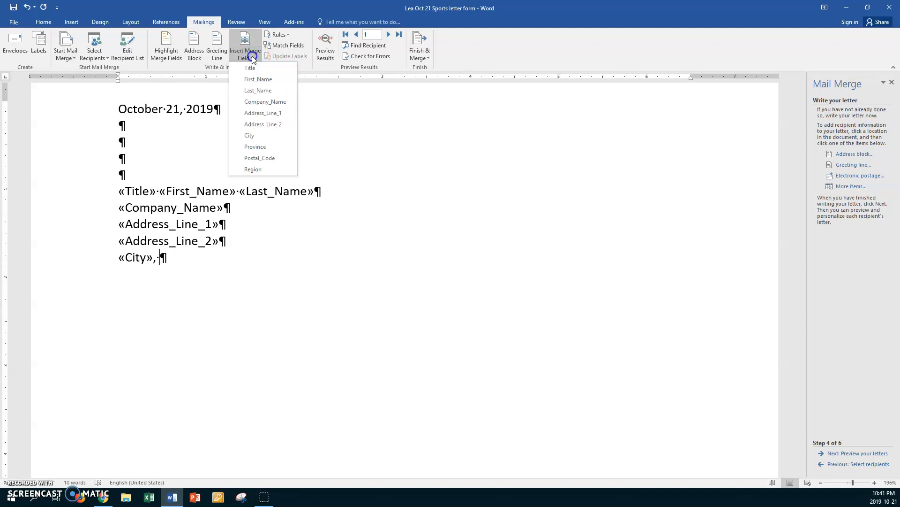
left_click(263, 147)
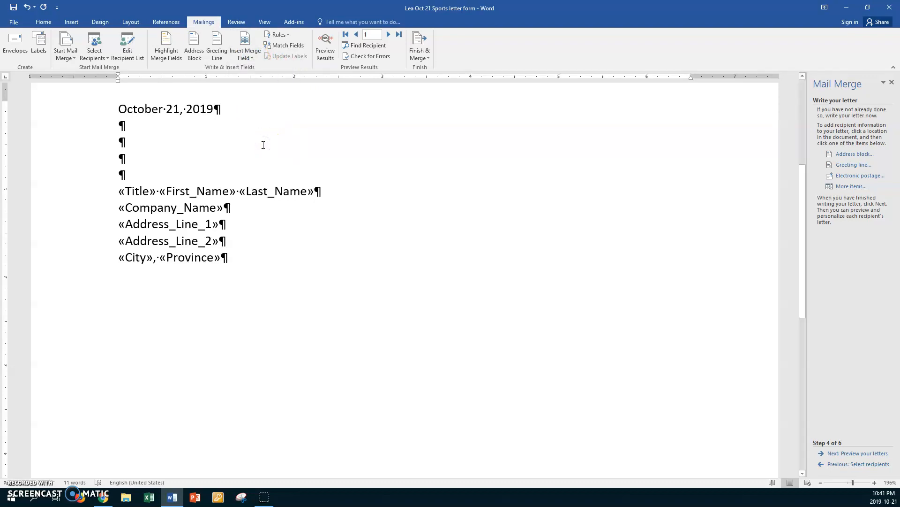
left_click(252, 57)
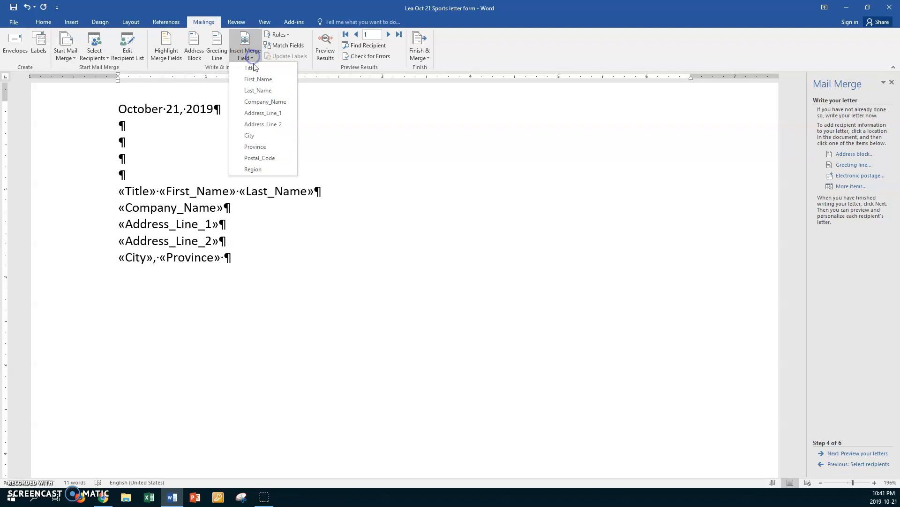
left_click(269, 159)
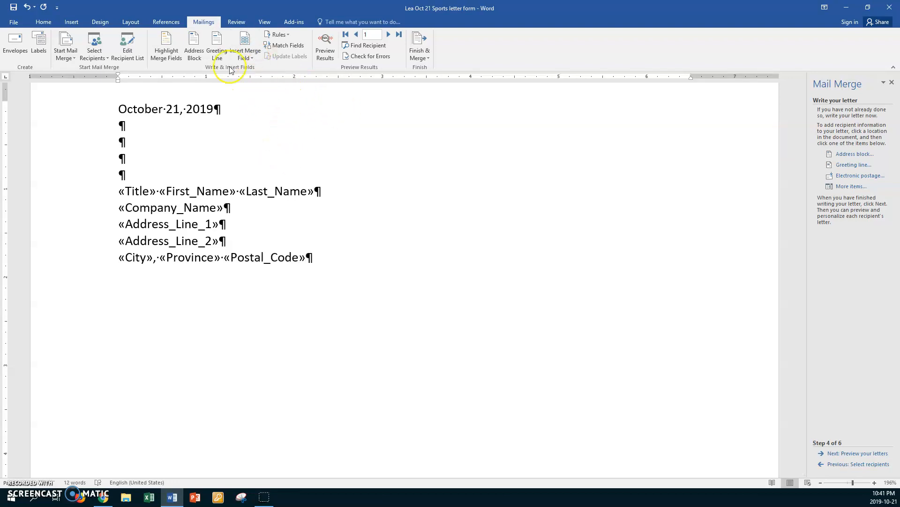
left_click(255, 58)
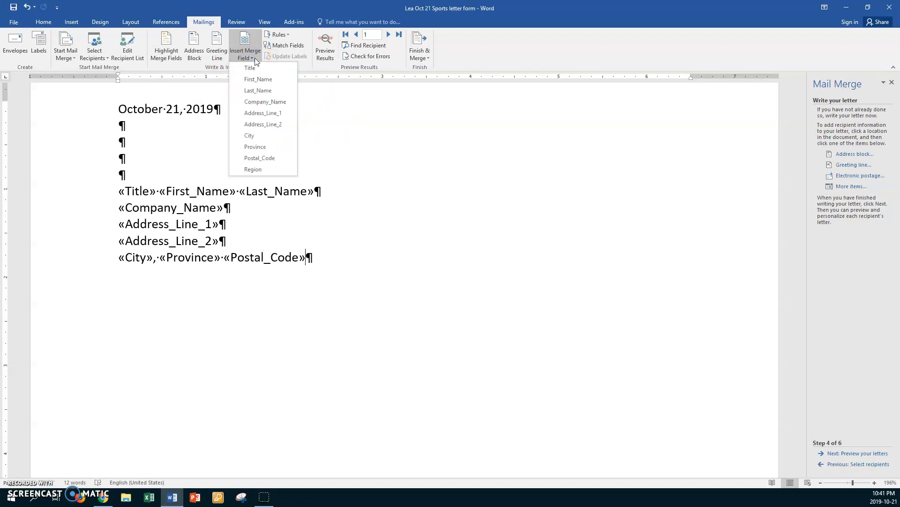
left_click(255, 58)
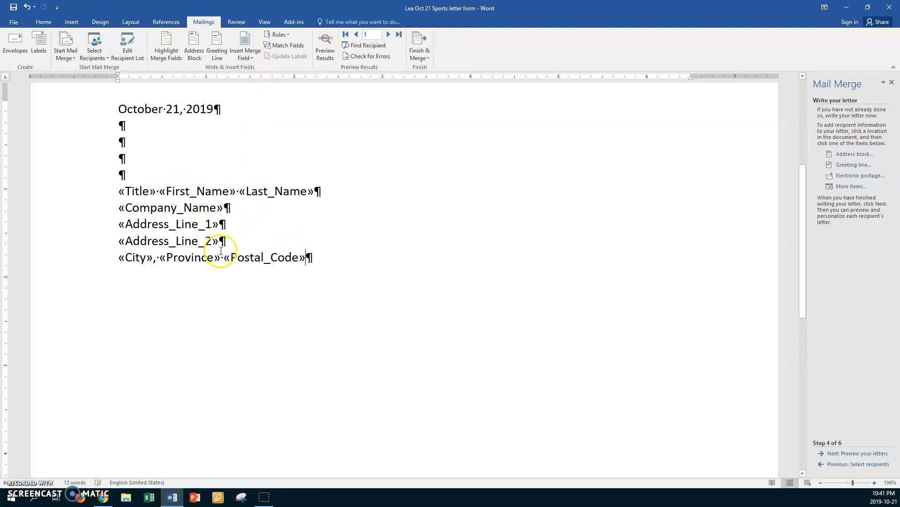
Step: Leave one blank line below the inside address and write the salutation "Dear" followed by the Title and Last_Name merge fields, separated by spaces
key("Return")
key("Return")
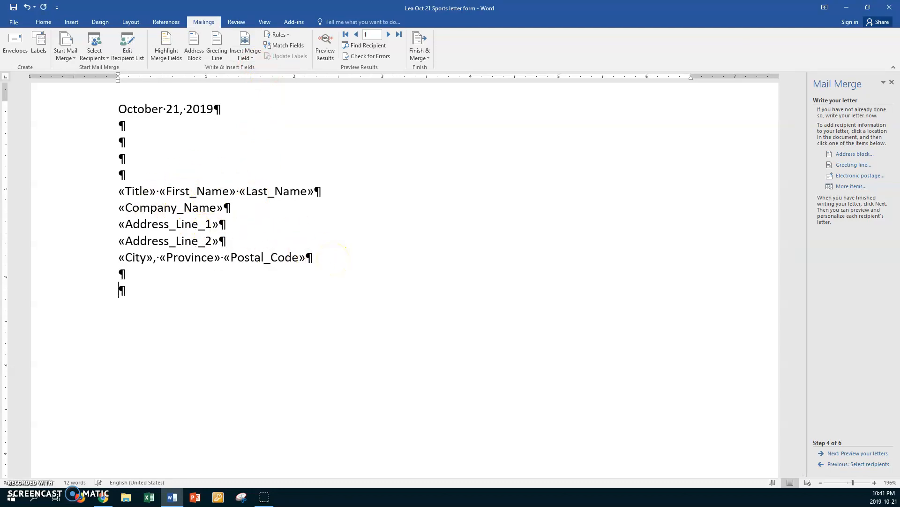
type("Dear")
left_click(253, 57)
left_click(250, 68)
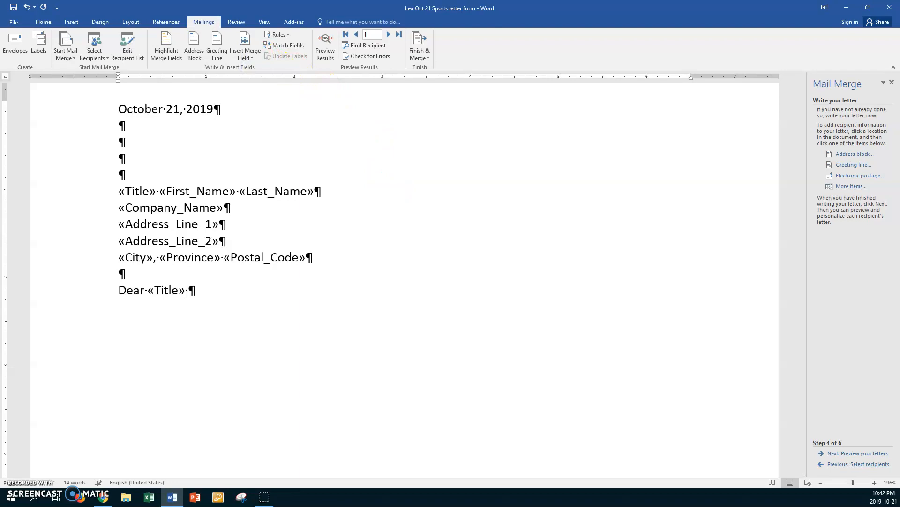
left_click(251, 57)
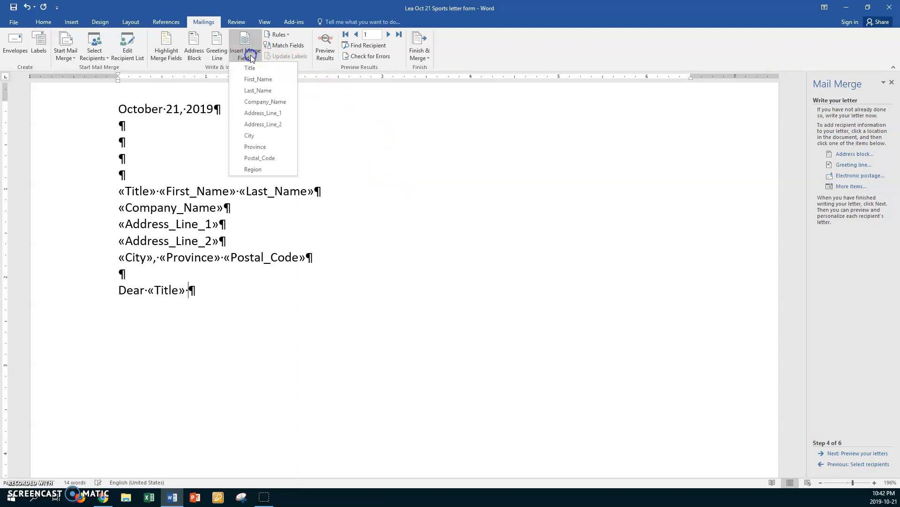
left_click(255, 90)
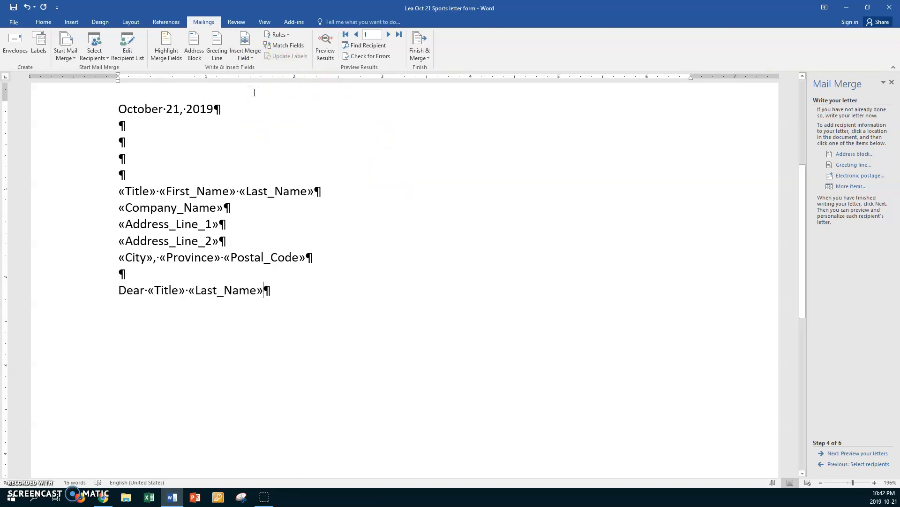
Step: Insert the text of the file "data for sports letter" from CLASSES V Drive > ABT > Mail Merge, two lines below the salutation
key("Return")
key("Return")
left_click(129, 325)
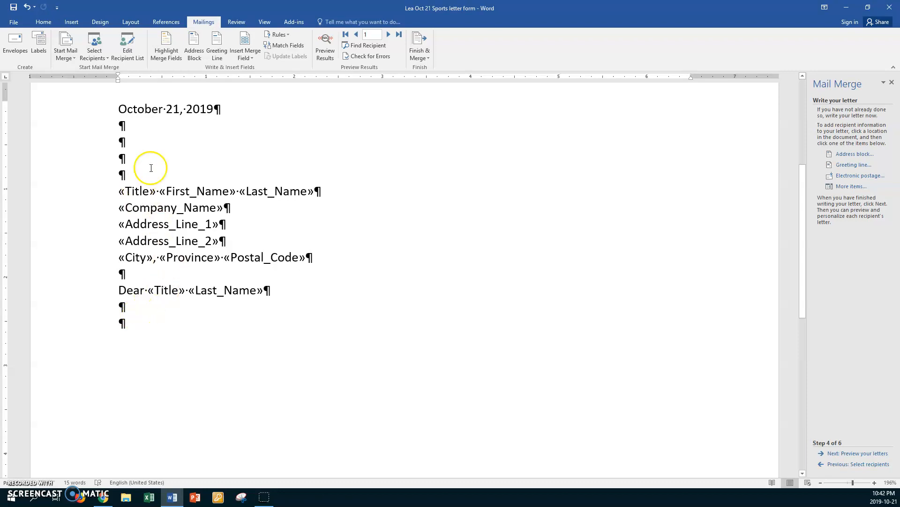
left_click(71, 23)
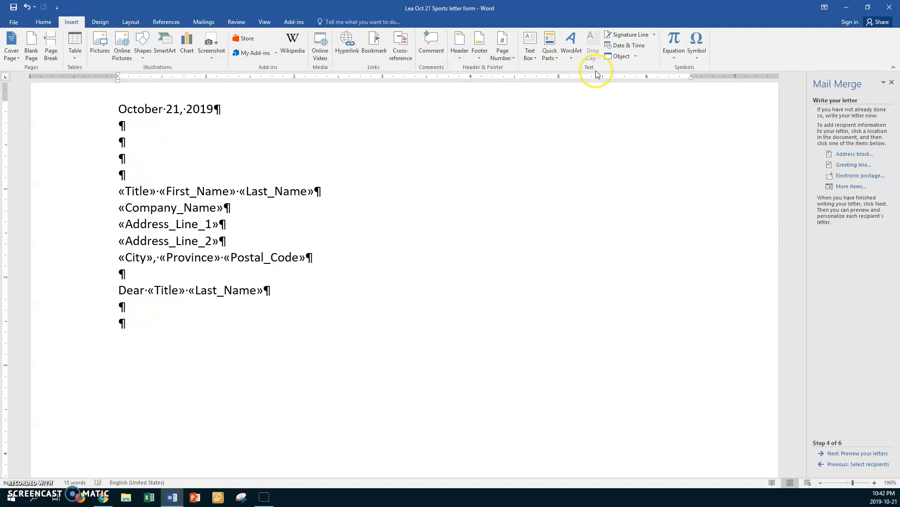
left_click(637, 57)
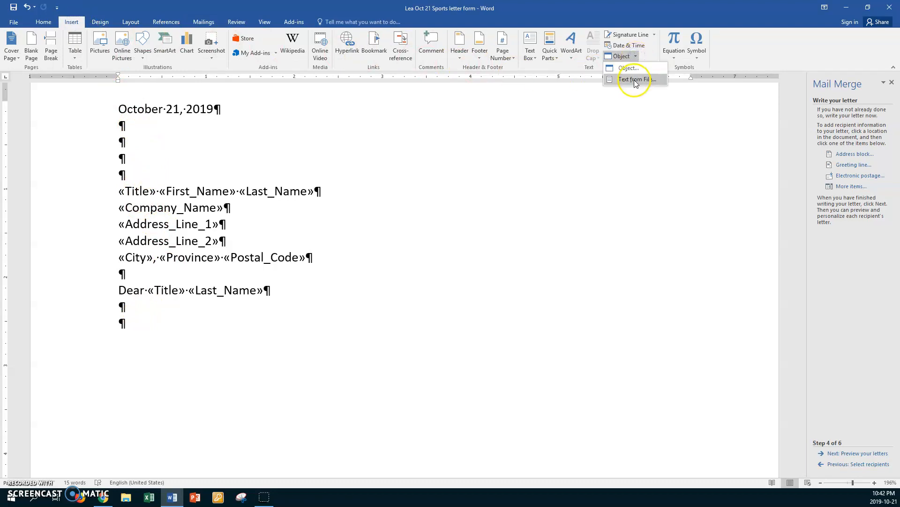
left_click(635, 79)
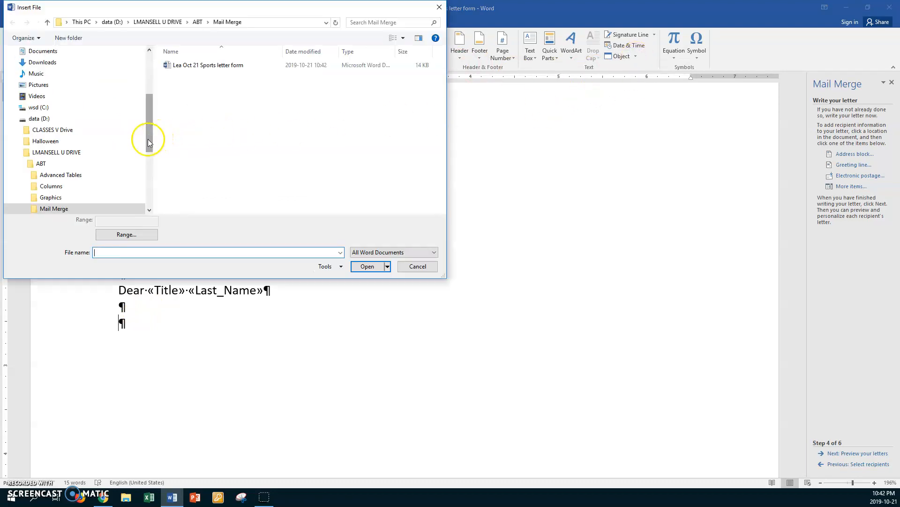
left_click(51, 131)
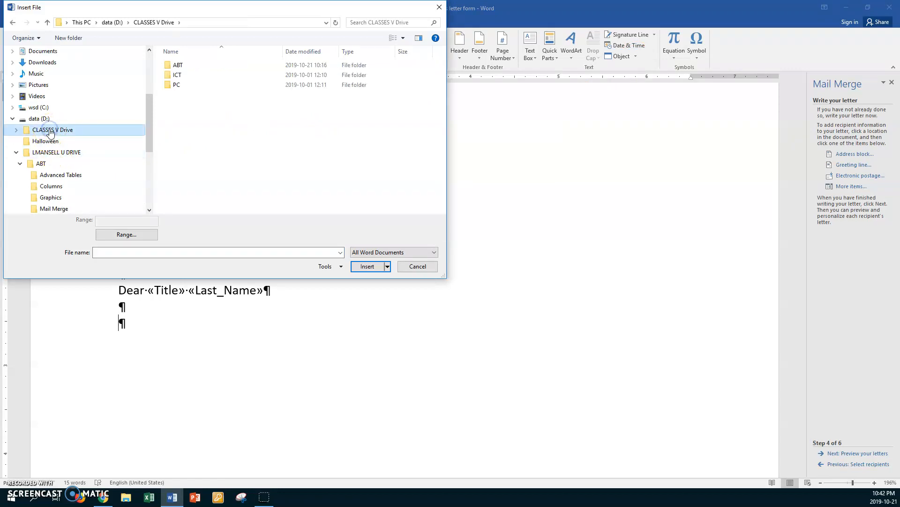
double_click(173, 65)
double_click(168, 65)
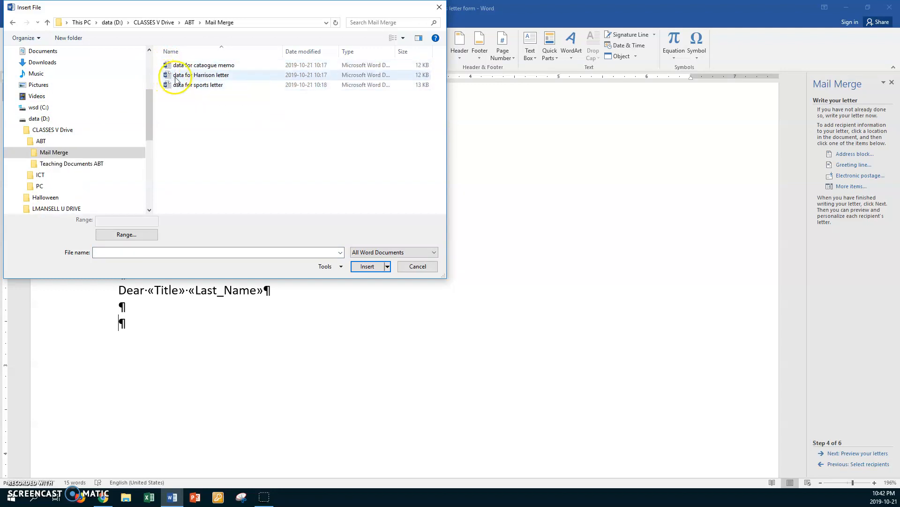
left_click(171, 88)
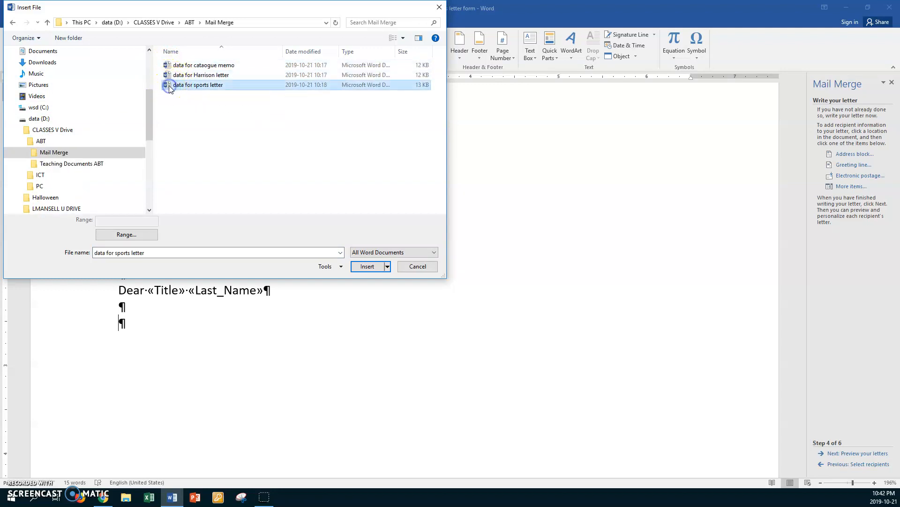
left_click(363, 266)
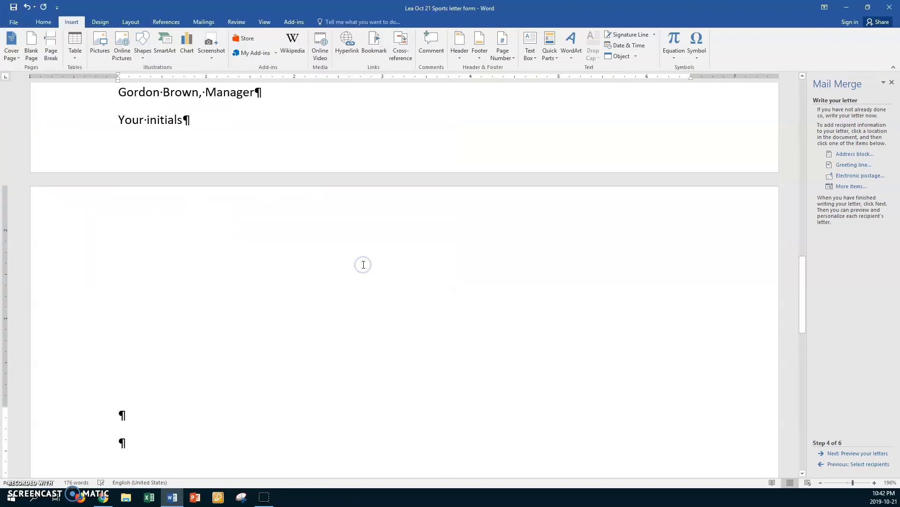
Step: Apply the No Spacing style to the whole inserted letter text, from "Thank you for opening" through "Your initials"
scroll(363, 264, "up", 10)
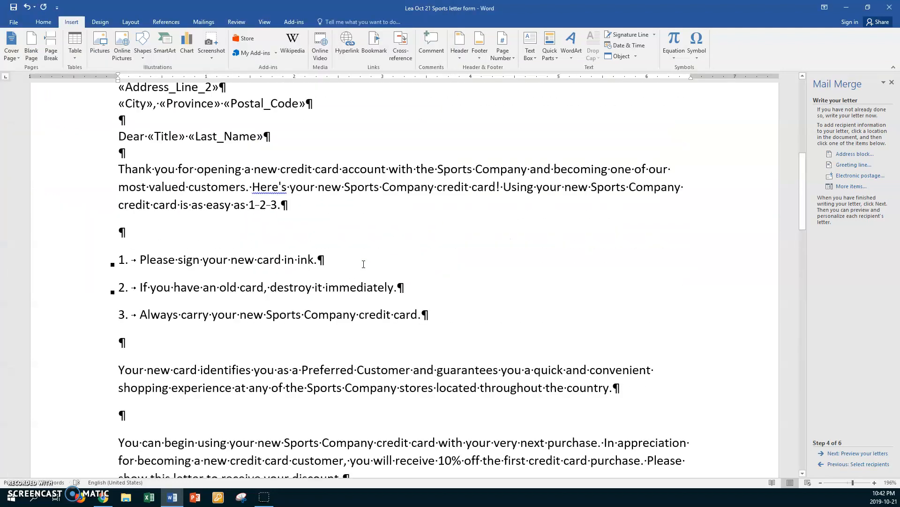
left_click(103, 169)
left_click_drag(96, 195, 291, 382)
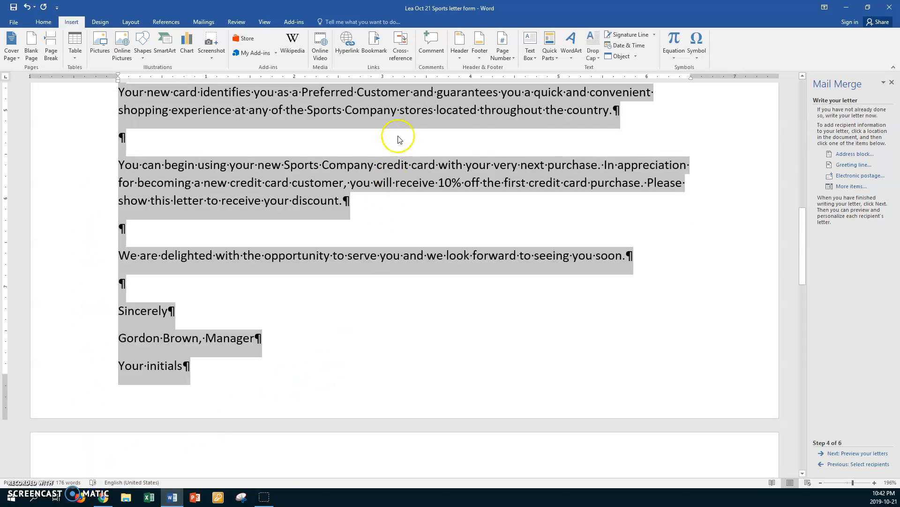
left_click(44, 22)
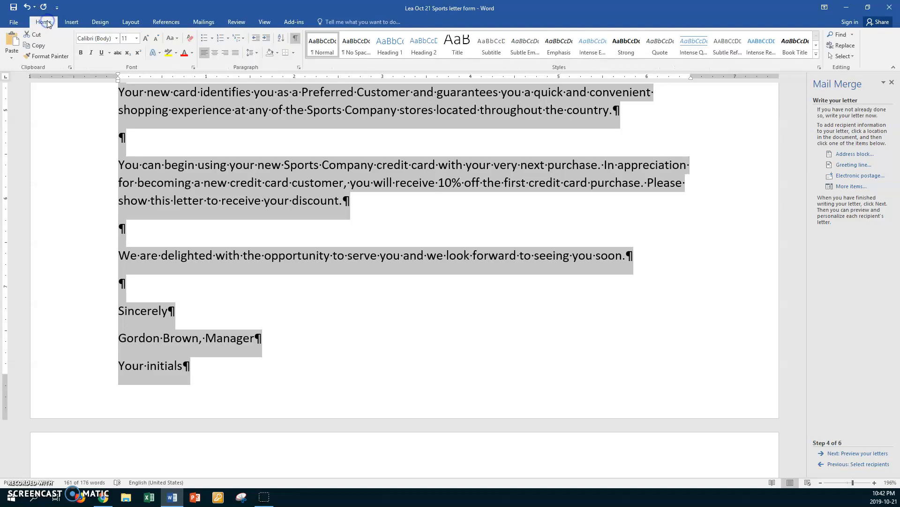
left_click(359, 45)
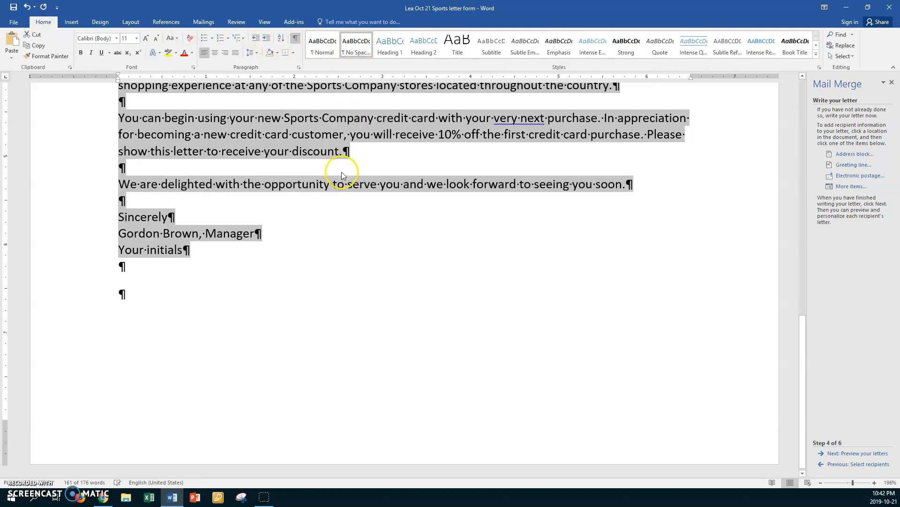
scroll(341, 171, "up", 6)
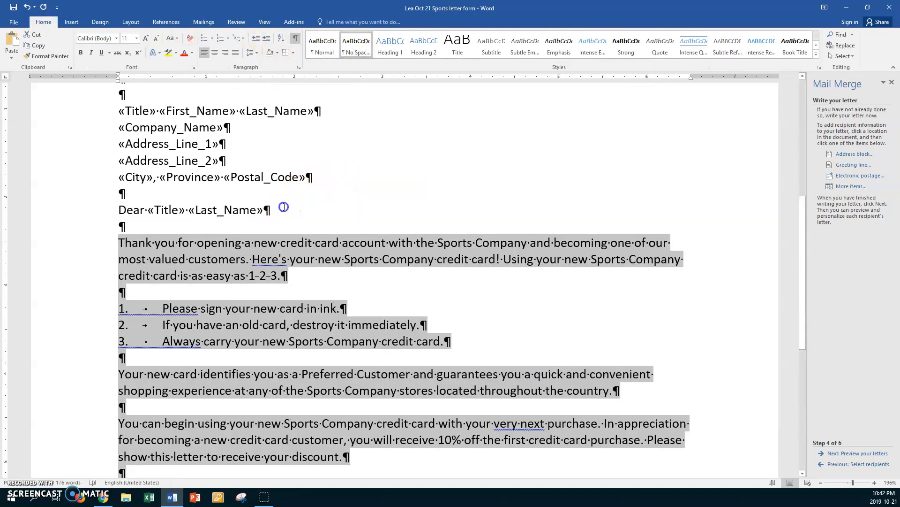
left_click(284, 207)
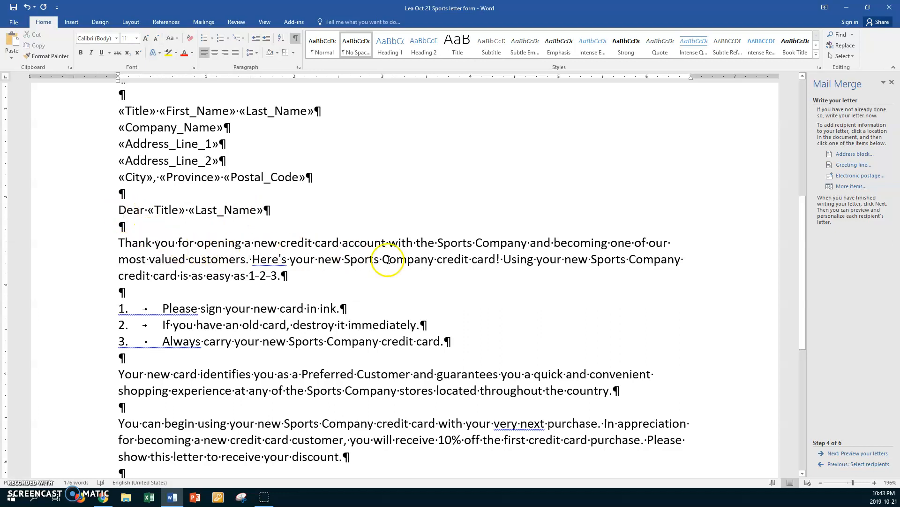
Step: Remove the typed numbers and tabs in front of the three credit card instructions
scroll(432, 258, "down", 3)
left_click(161, 181)
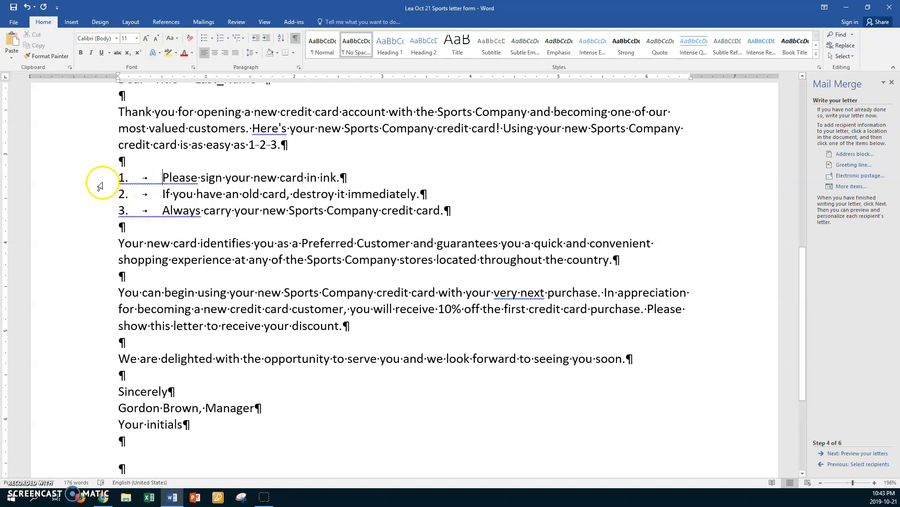
left_click(162, 177)
key("BackSpace")
key("BackSpace")
key("BackSpace")
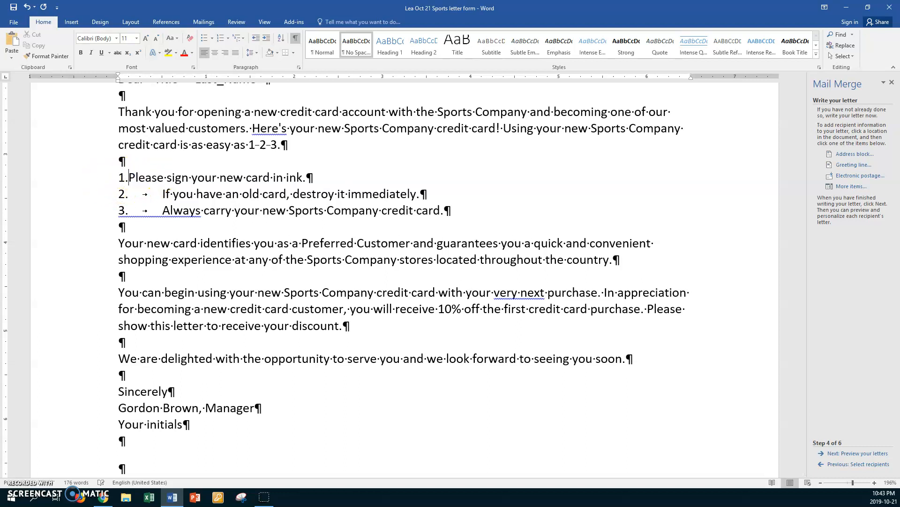
left_click(162, 195)
key("BackSpace")
key("BackSpace")
key("BackSpace")
left_click(163, 210)
key("BackSpace")
key("BackSpace")
key("BackSpace")
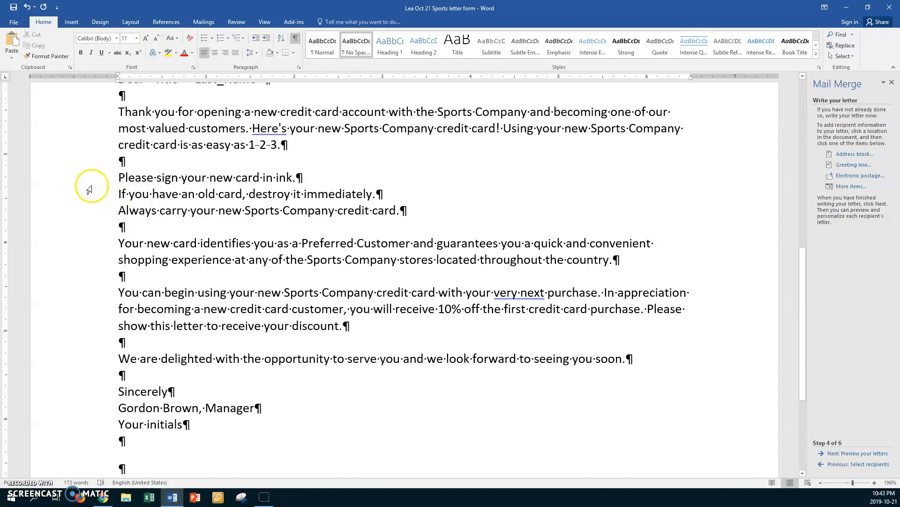
Step: Number the three instructions in 1. 2. 3. format, with the numbers at the left margin and the text indented about 0.4 inch
left_click_drag(89, 177, 85, 210)
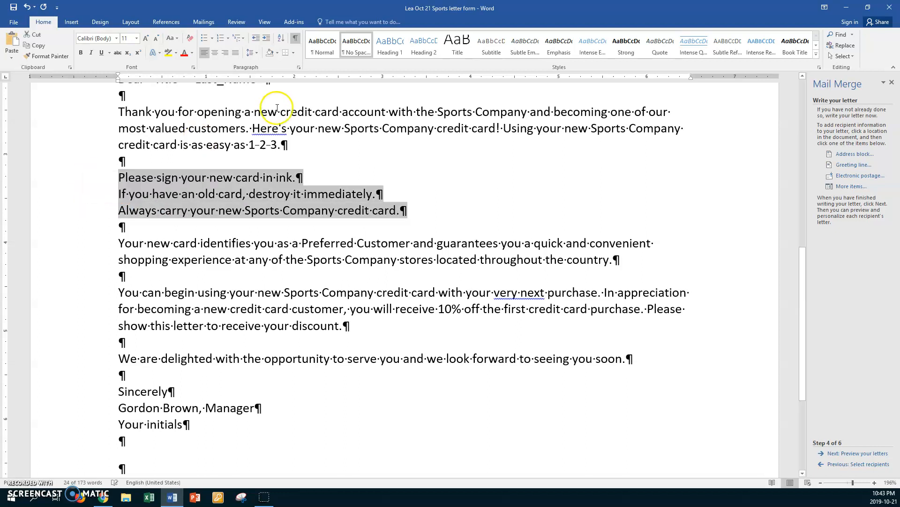
left_click(229, 39)
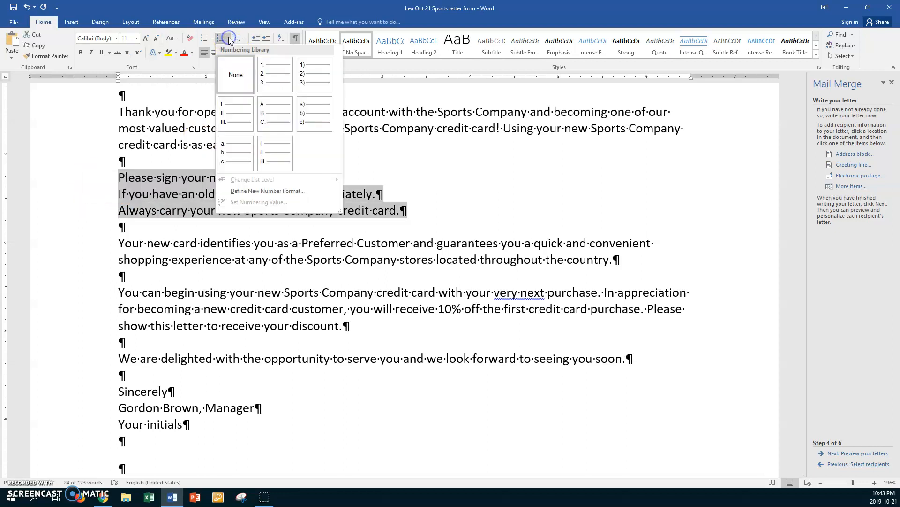
left_click(267, 80)
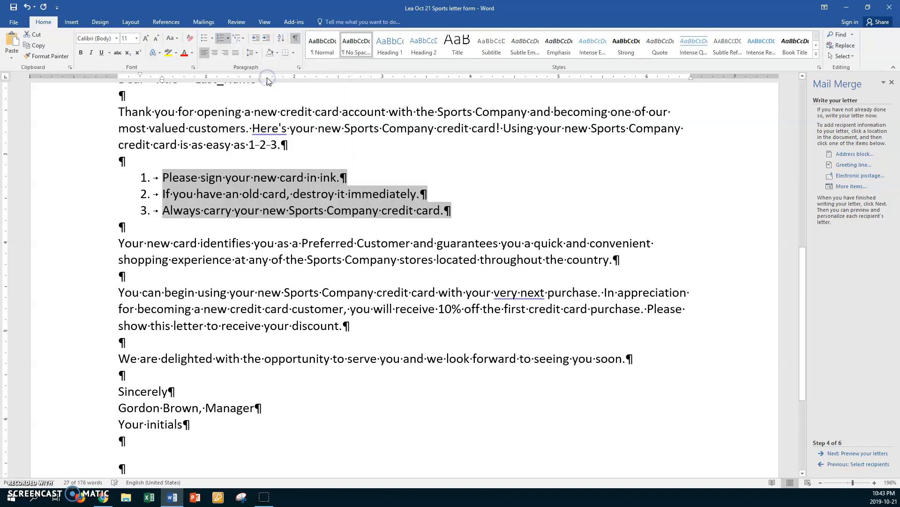
left_click_drag(162, 82, 141, 85)
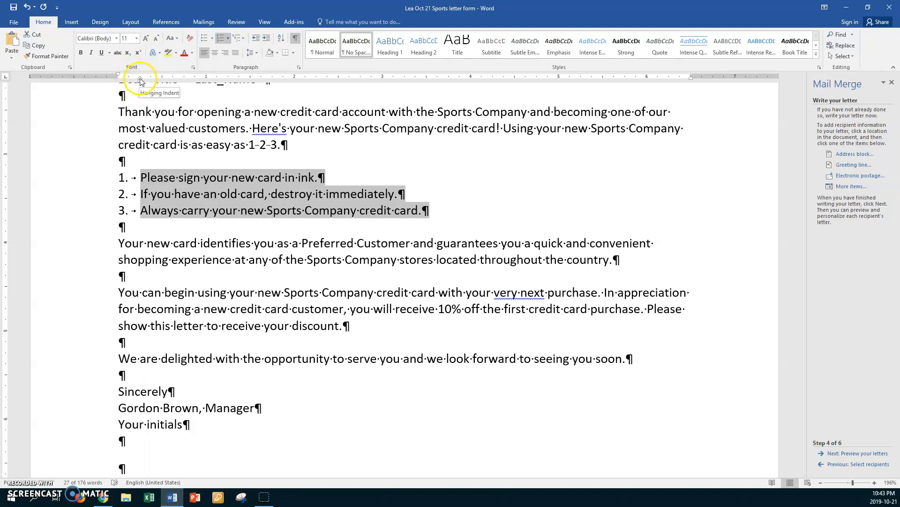
left_click_drag(140, 80, 149, 79)
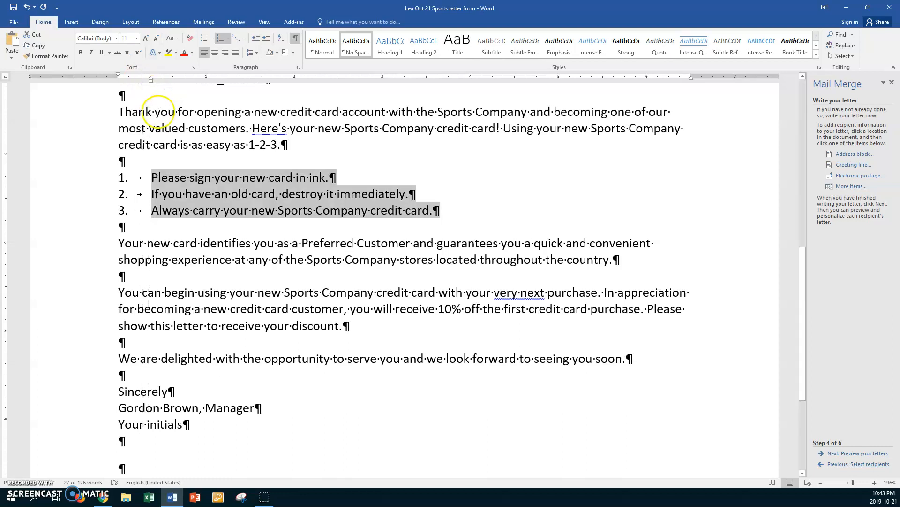
Step: Add five blank lines between "Sincerely" and the manager's name for the signature
scroll(200, 233, "down", 2)
scroll(200, 233, "down", 1)
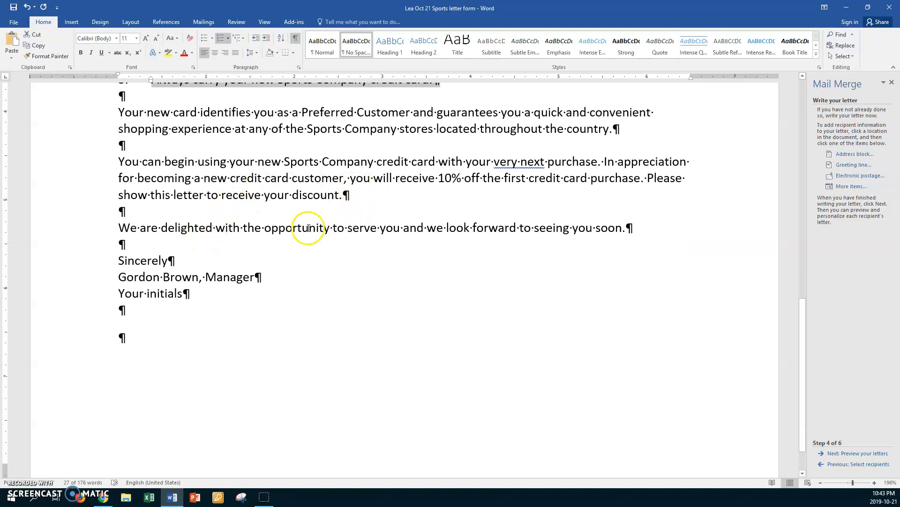
left_click(185, 261)
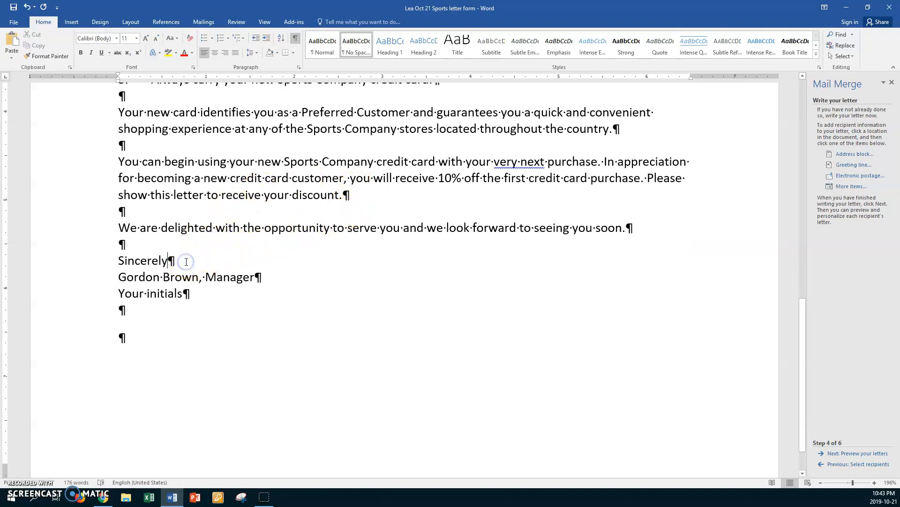
key("Return")
key("Return")
key("Return")
key("Return")
key("Return")
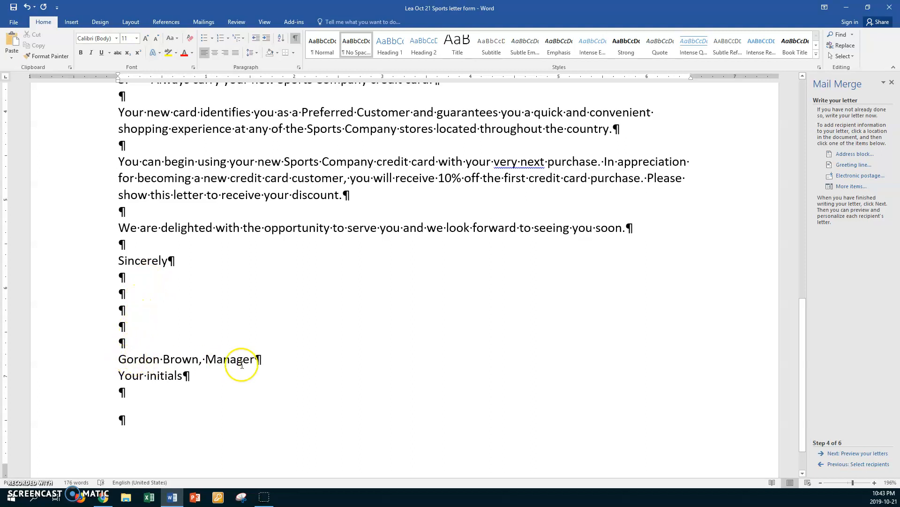
Step: Add a blank line below the manager's name and replace "Your initials" with the typist's initials in lowercase
left_click(267, 358)
key("Return")
left_click(108, 396)
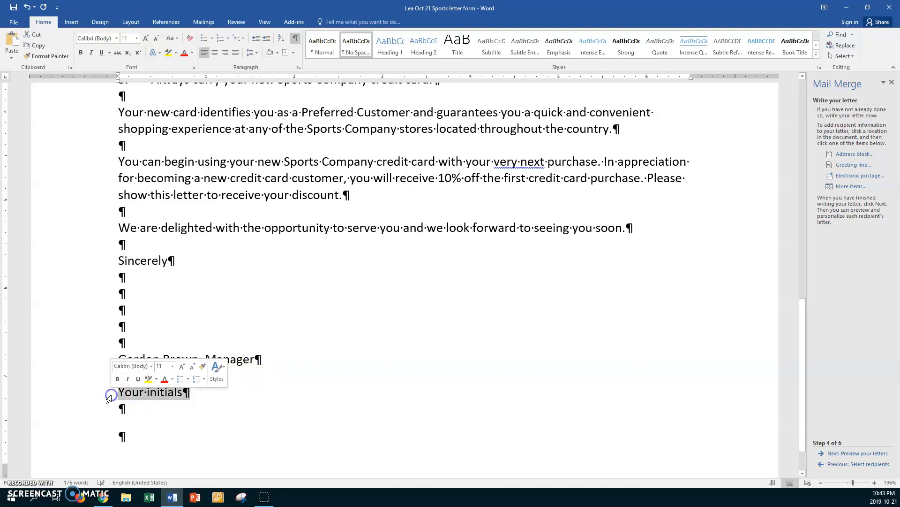
key("Delete")
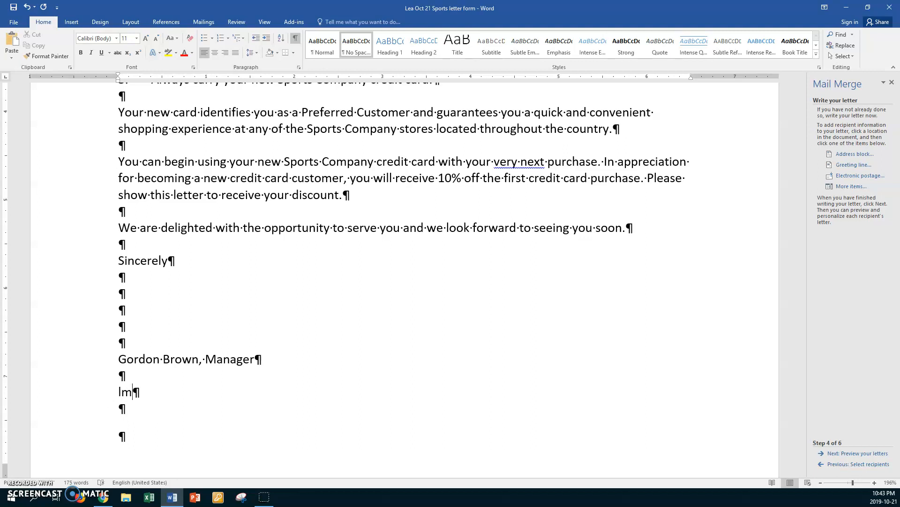
Step: Apply the No Spacing style to the two blank paragraphs at the end of the letter
left_click_drag(104, 413, 101, 428)
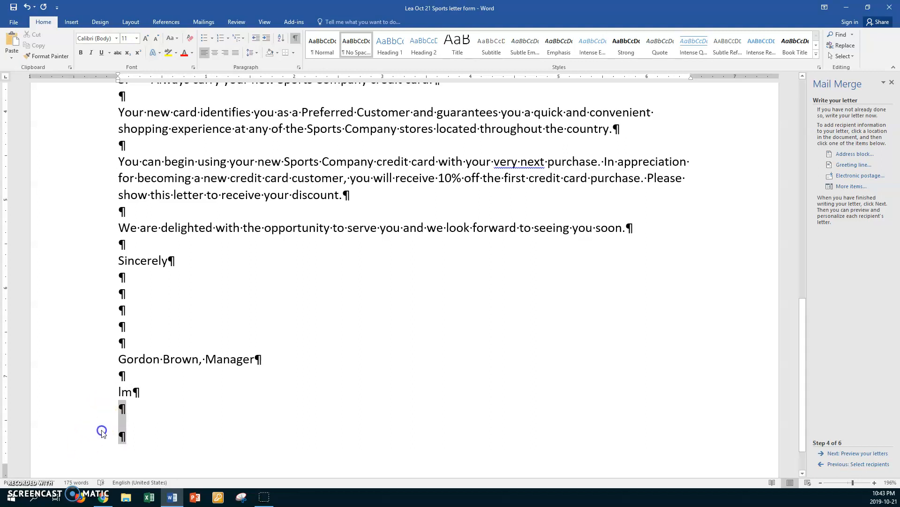
left_click(357, 46)
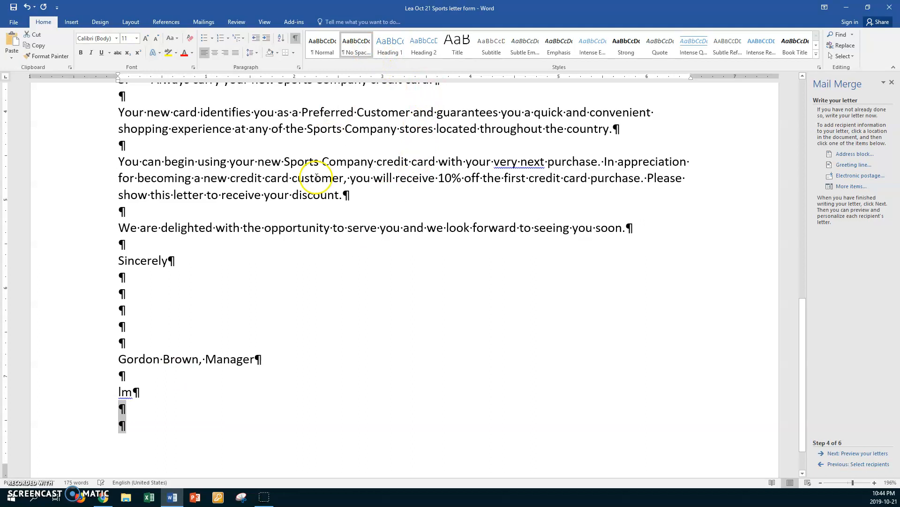
left_click(232, 361)
scroll(252, 336, "up", 6)
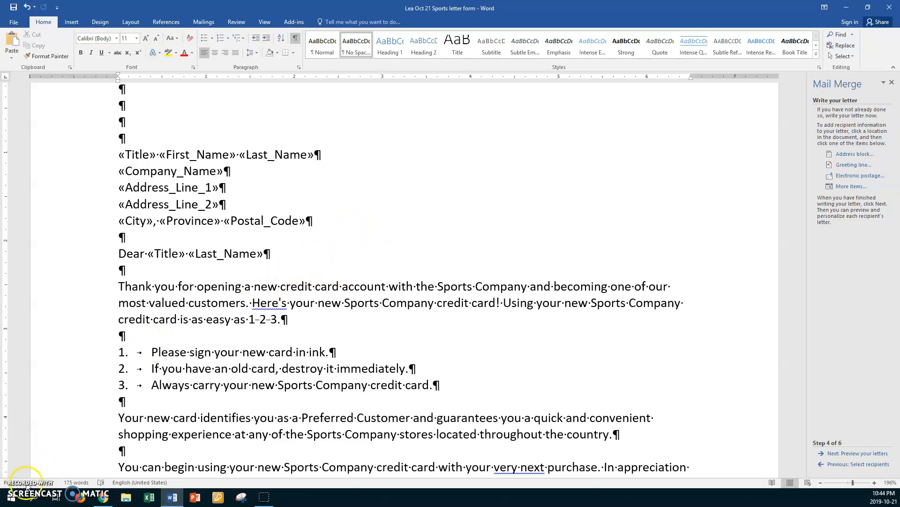
left_click(340, 353)
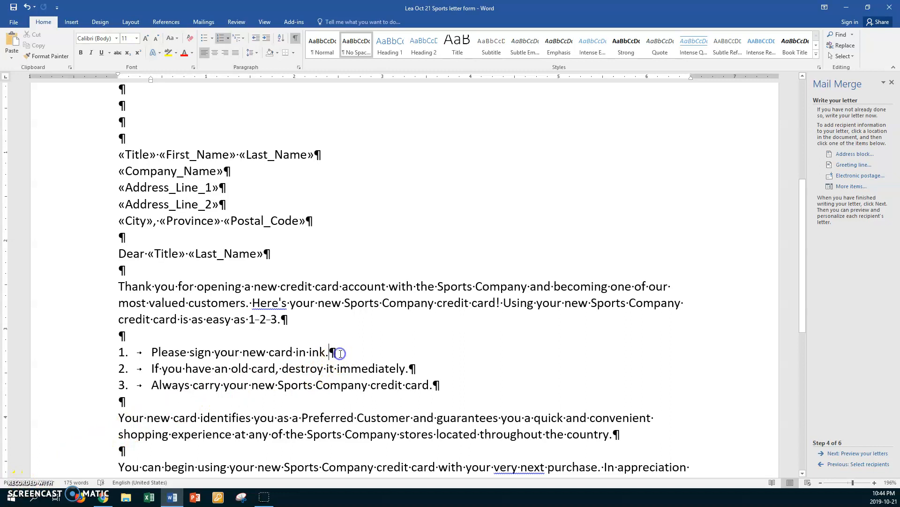
Step: Preview the merged letters for the first three recipients to check their address lines and salutations
left_click(835, 453)
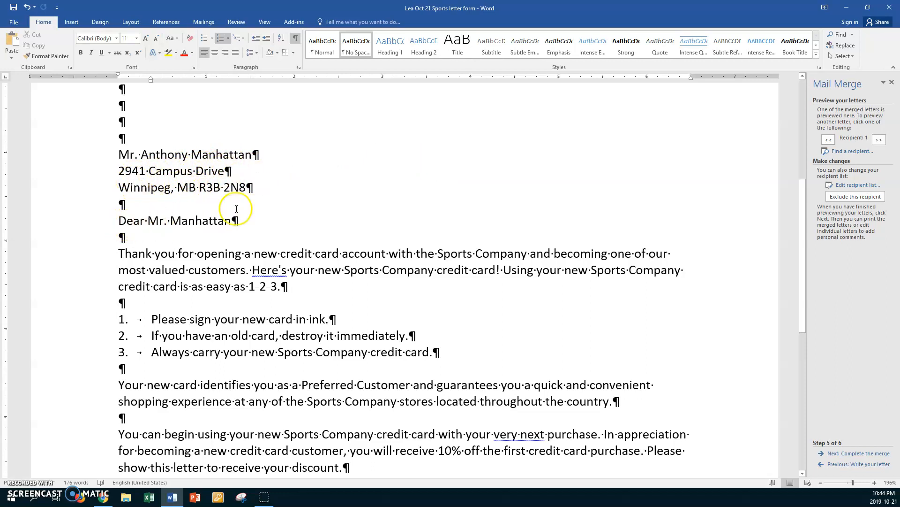
scroll(261, 191, "up", 2)
scroll(265, 191, "down", 1)
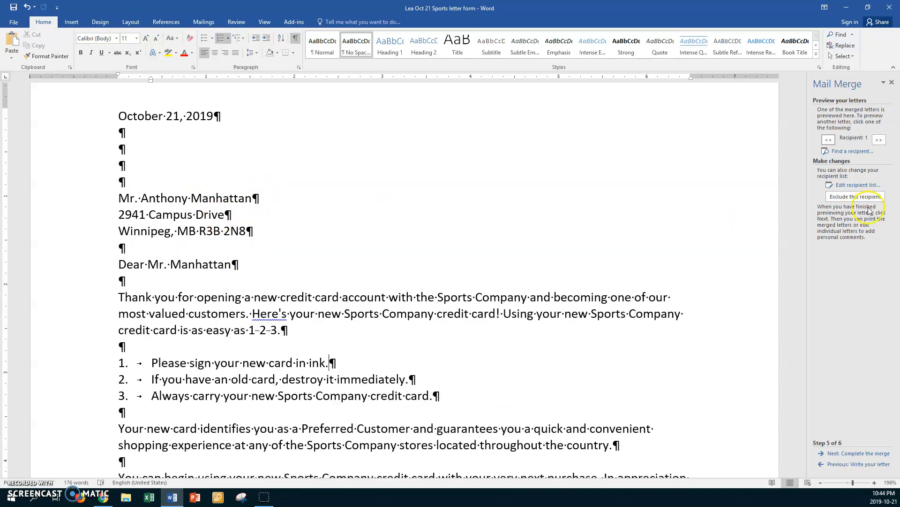
left_click(879, 140)
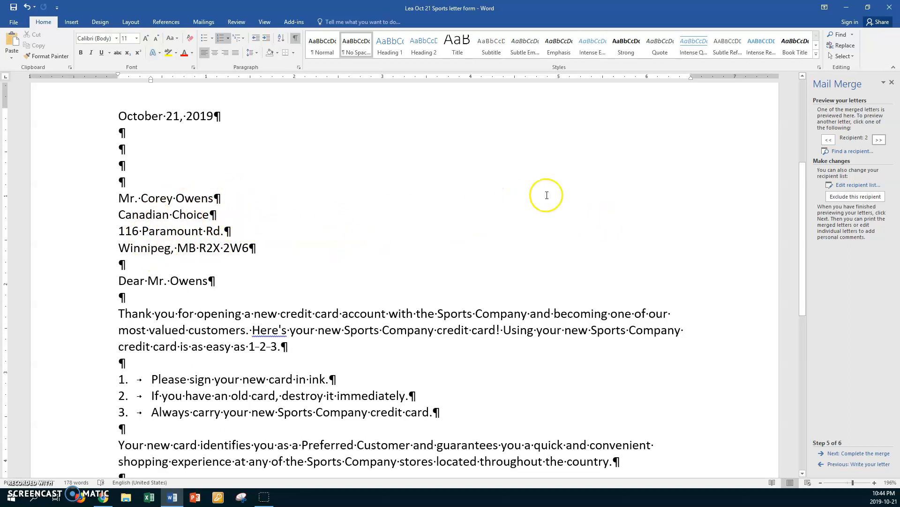
left_click(878, 139)
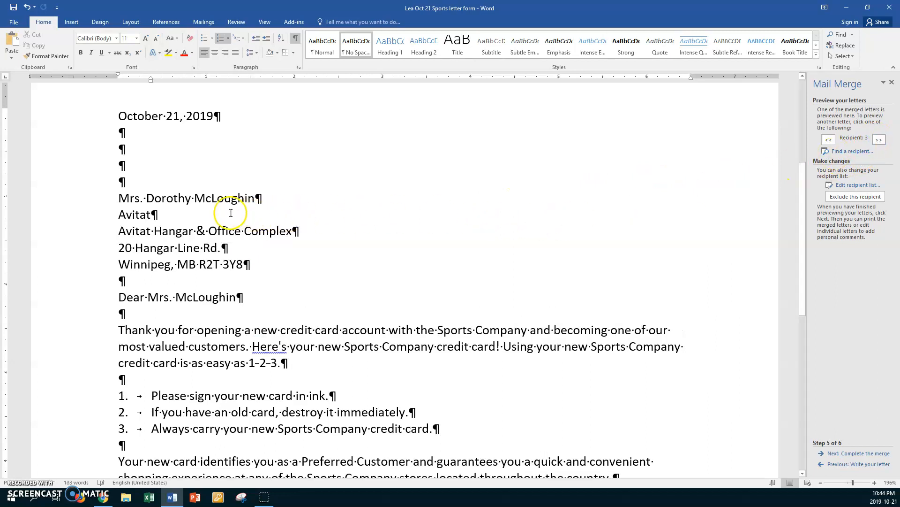
left_click(165, 213)
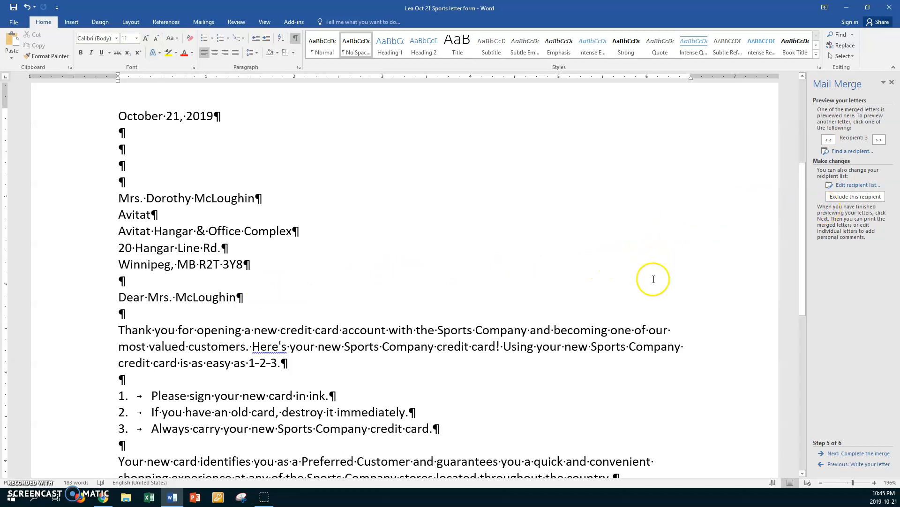
Step: Complete the merge by creating a new document of individual letters from all records
left_click(845, 454)
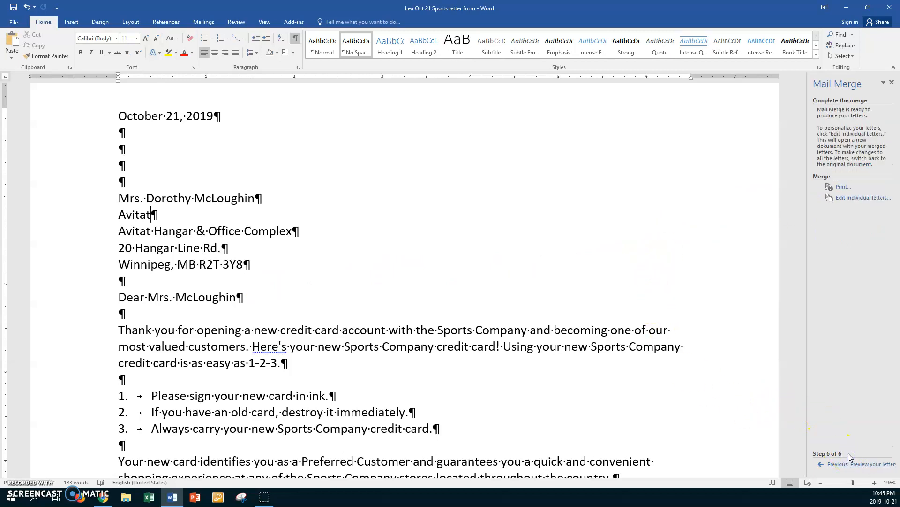
left_click(830, 198)
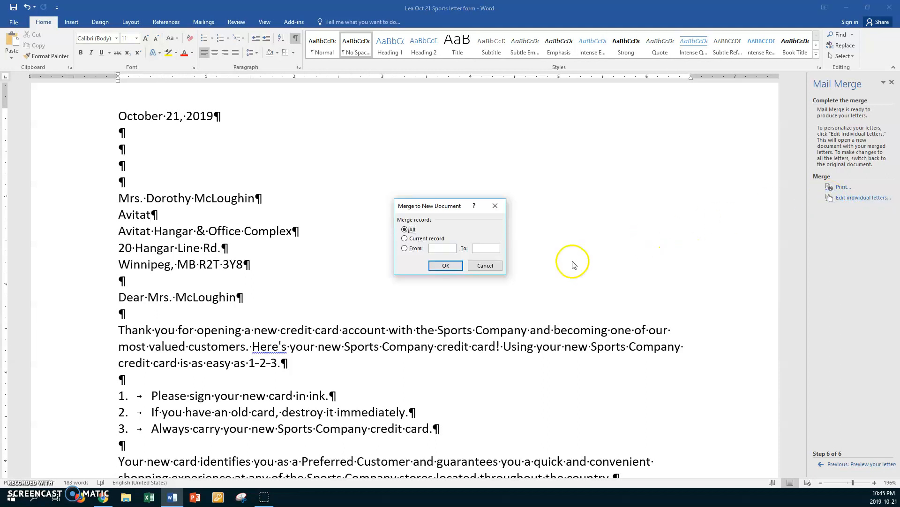
left_click(444, 265)
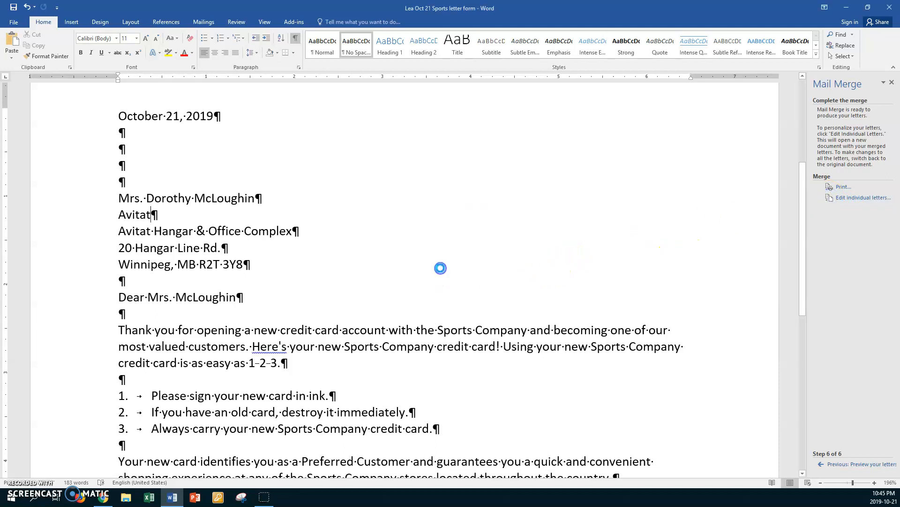
Step: Examine each merged letter in the new document, checking its address, salutation, body, closing and page break
scroll(256, 322, "down", 2)
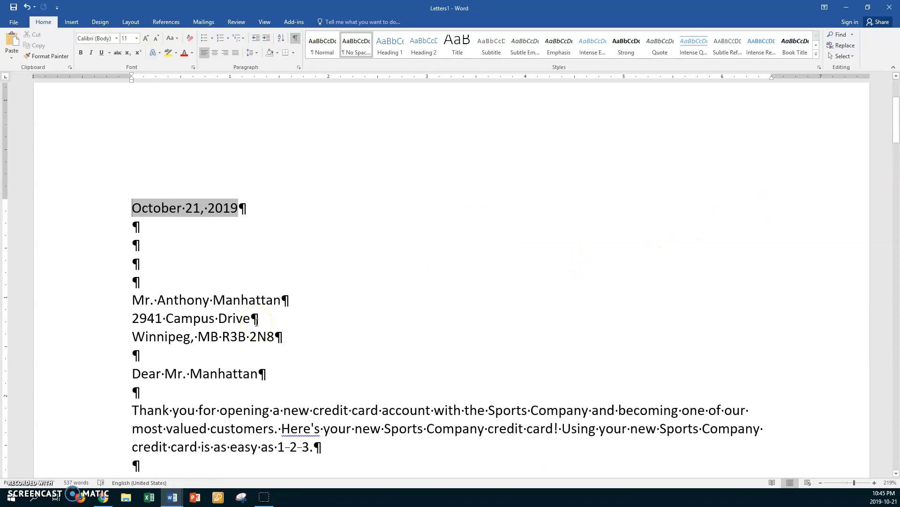
scroll(257, 322, "down", 14)
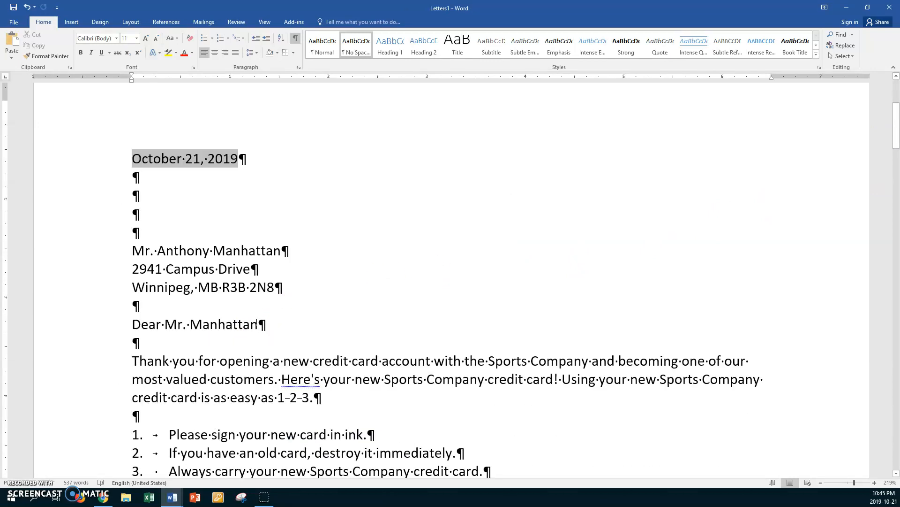
scroll(256, 322, "down", 6)
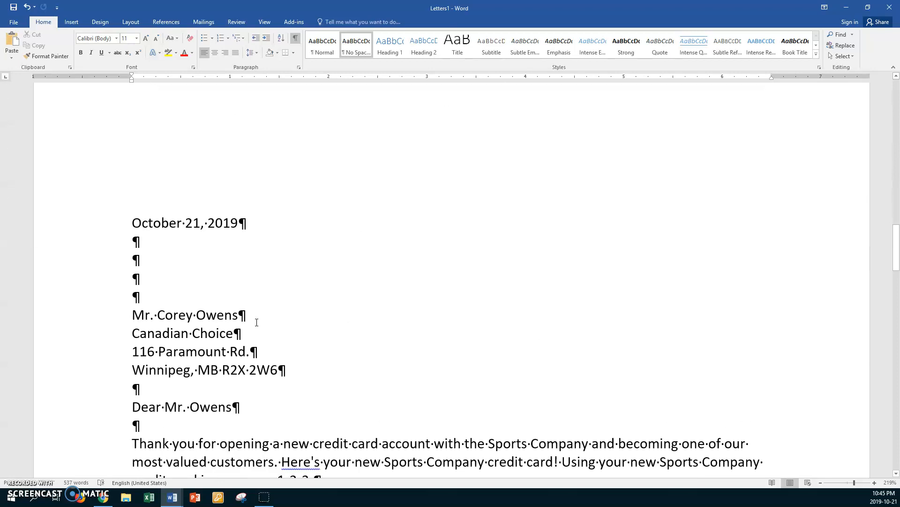
scroll(257, 323, "up", 8)
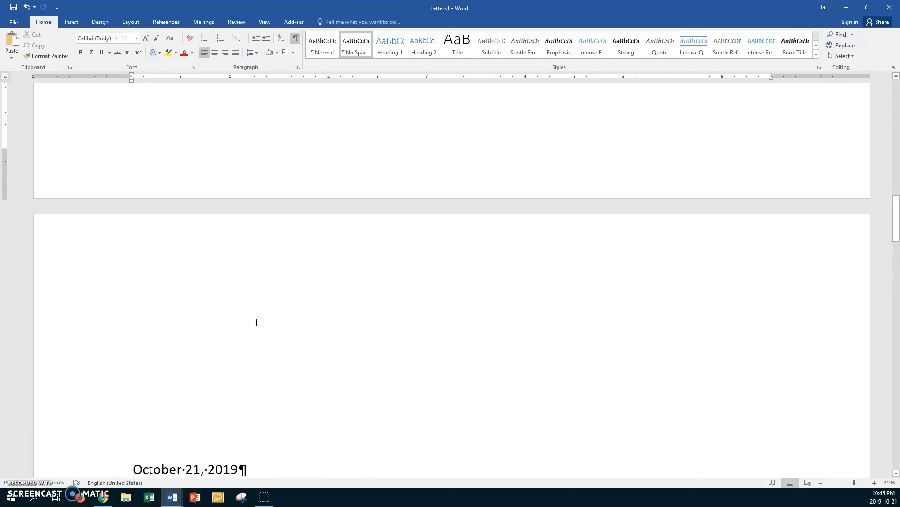
scroll(297, 241, "down", 20)
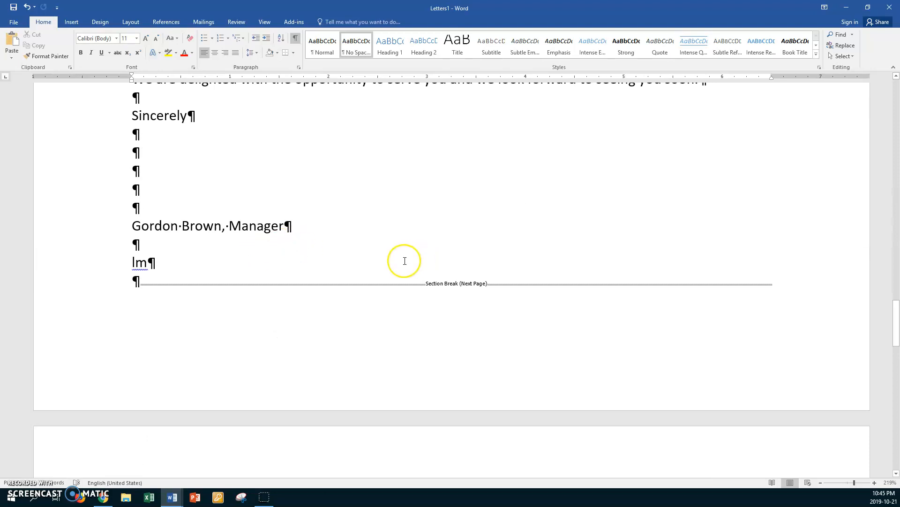
scroll(405, 261, "down", 7)
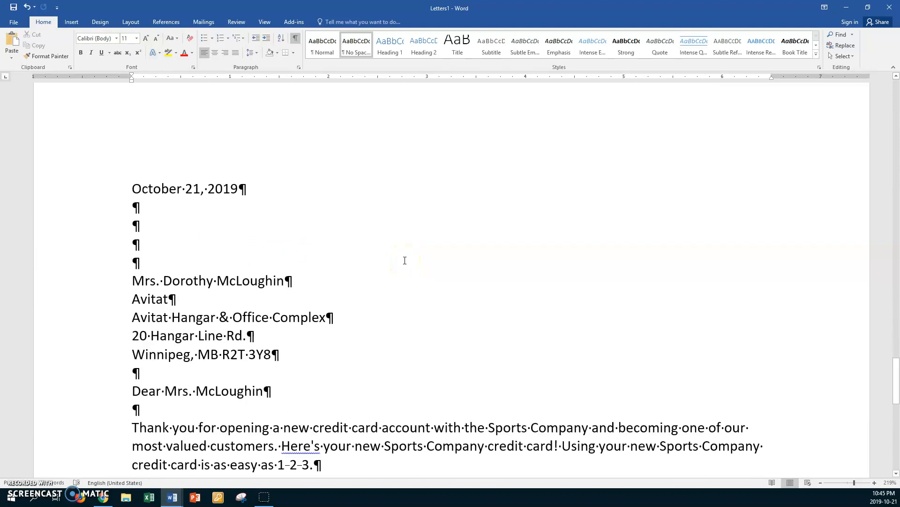
scroll(405, 261, "up", 6)
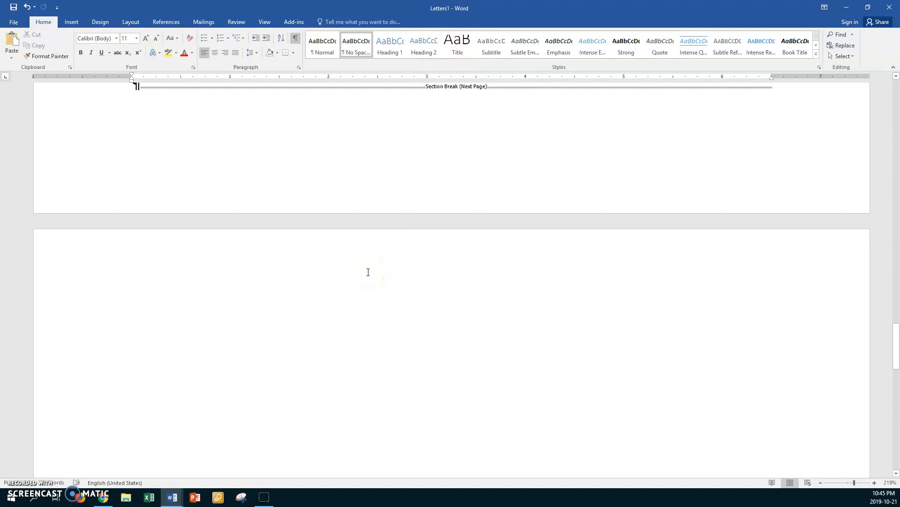
scroll(363, 256, "up", 7)
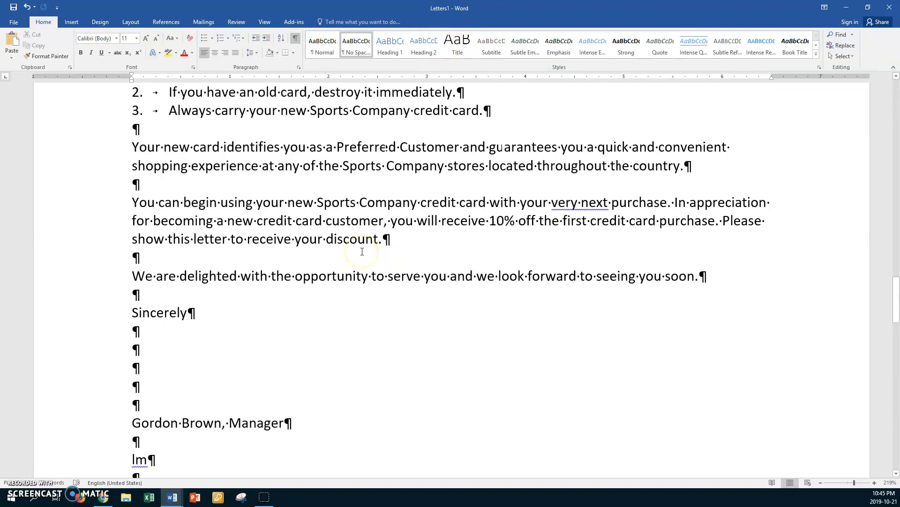
scroll(362, 252, "up", 1)
left_click(324, 240)
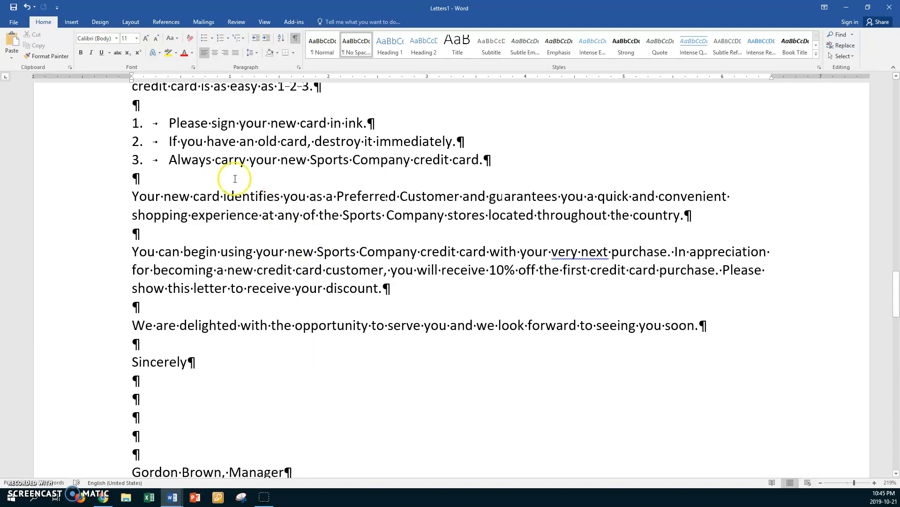
Step: Start saving the merged letters as a new file in the ABT > Mail Merge folder of the U DRIVE folder on data (D:)
left_click(16, 23)
left_click(22, 118)
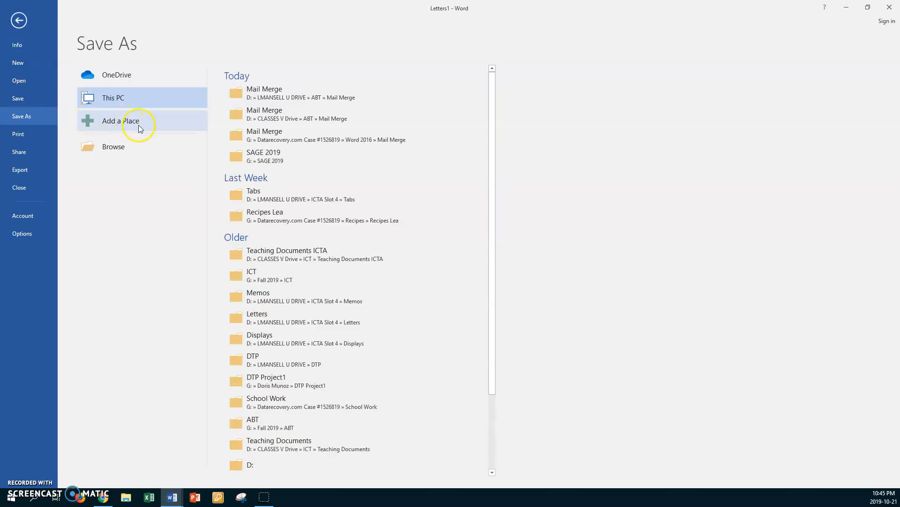
left_click(115, 148)
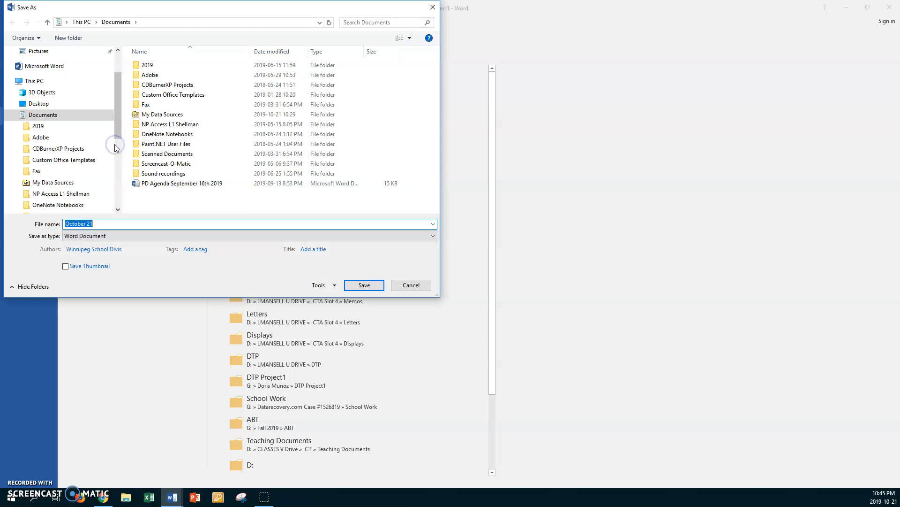
left_click_drag(117, 127, 111, 171)
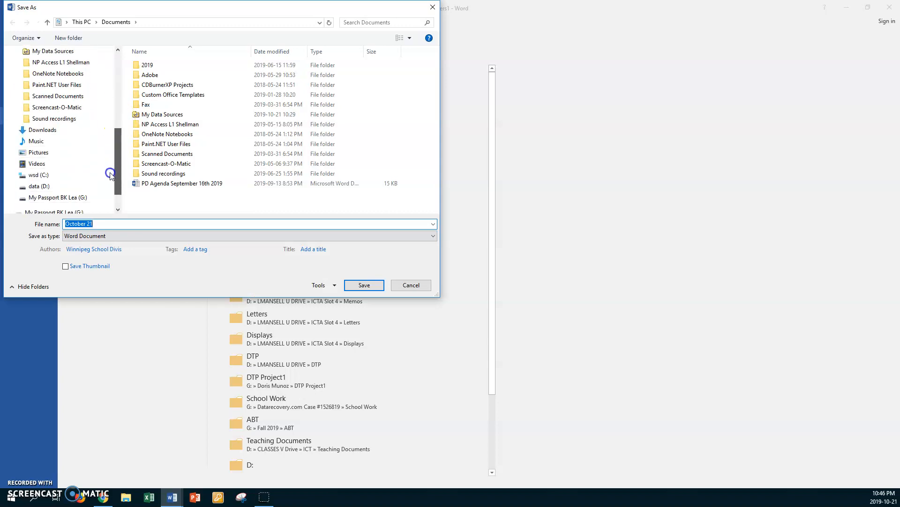
left_click(40, 186)
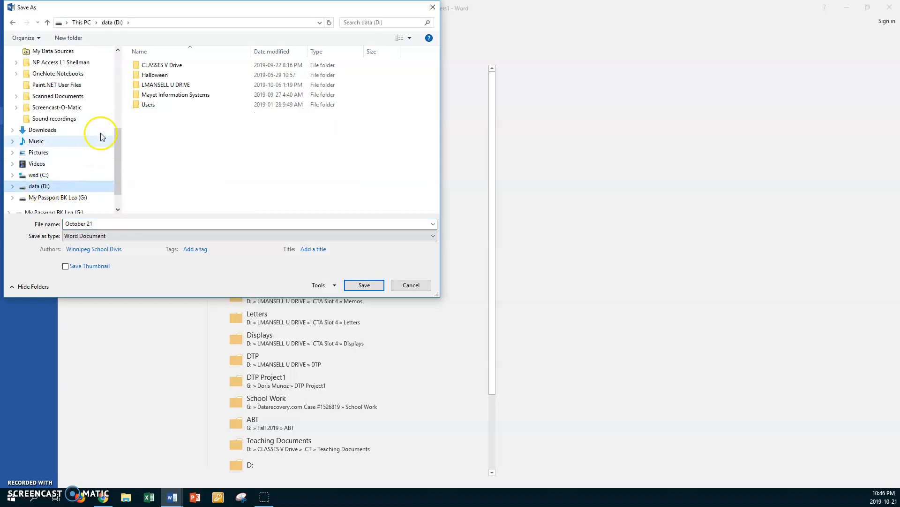
left_click(137, 85)
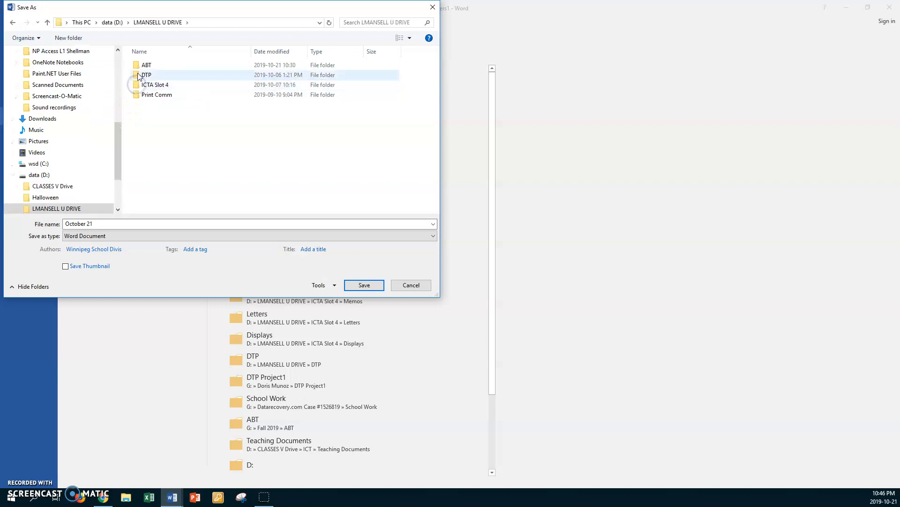
double_click(134, 65)
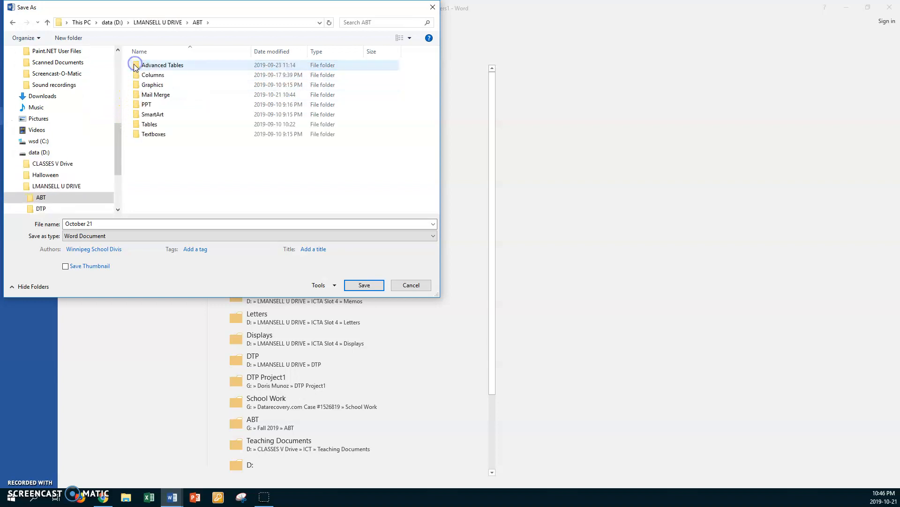
double_click(136, 94)
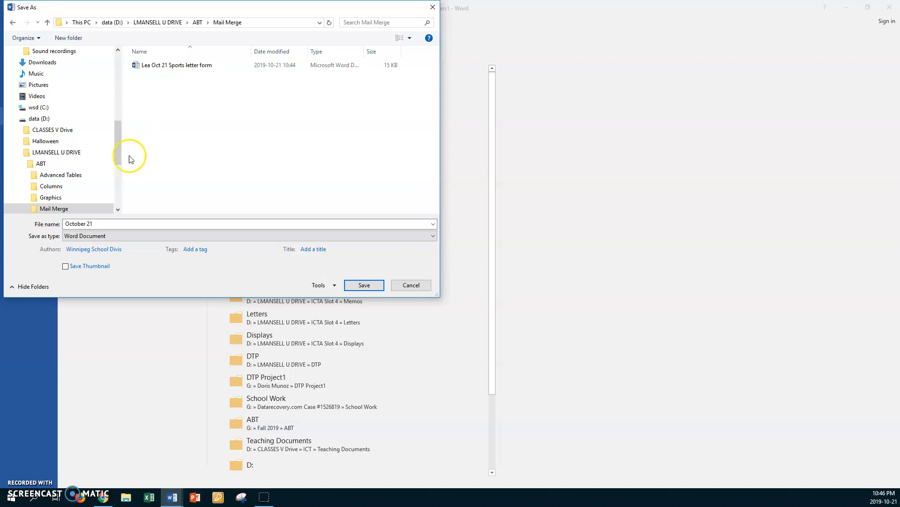
Step: Save the merged letters under the form letter's file name, with "form" replaced by "merged"
left_click(177, 66)
left_click(137, 224)
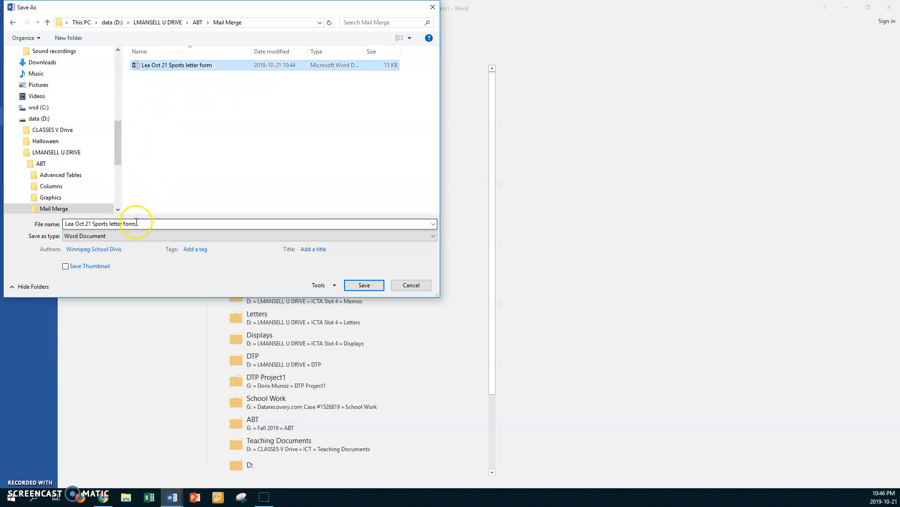
double_click(130, 224)
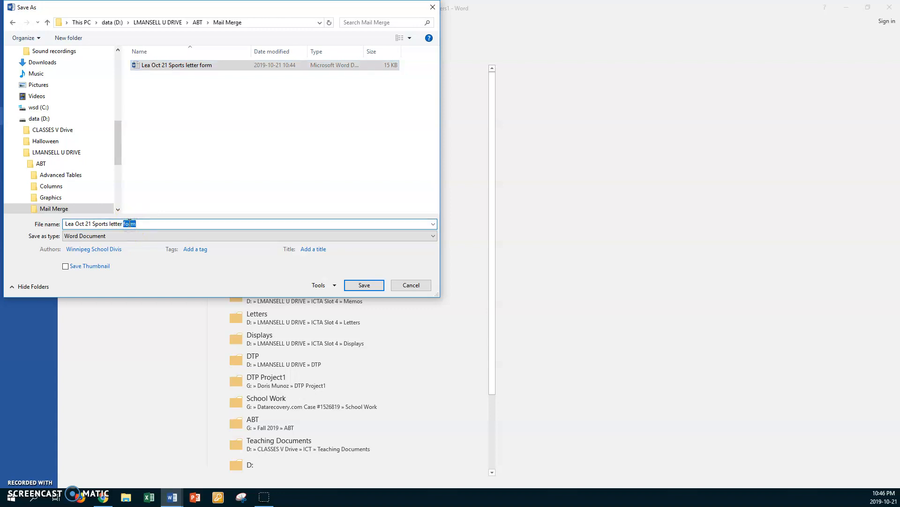
type("merged")
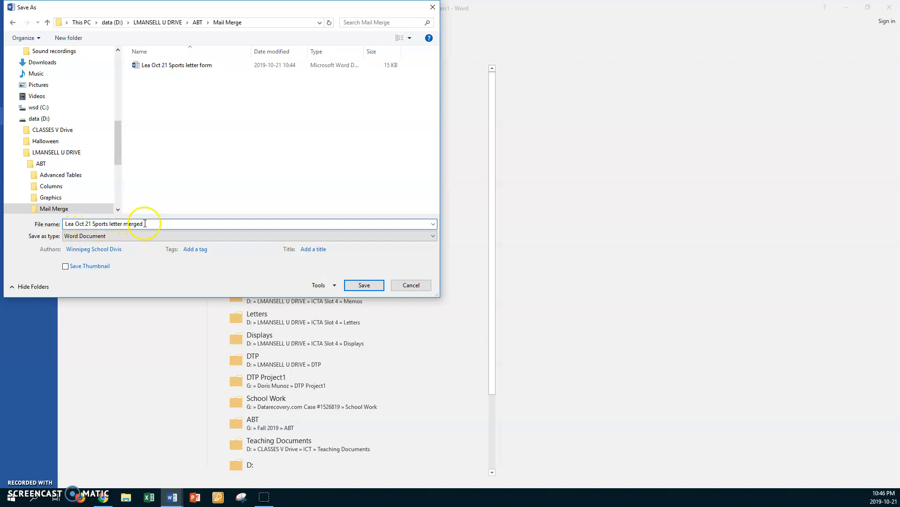
left_click(353, 285)
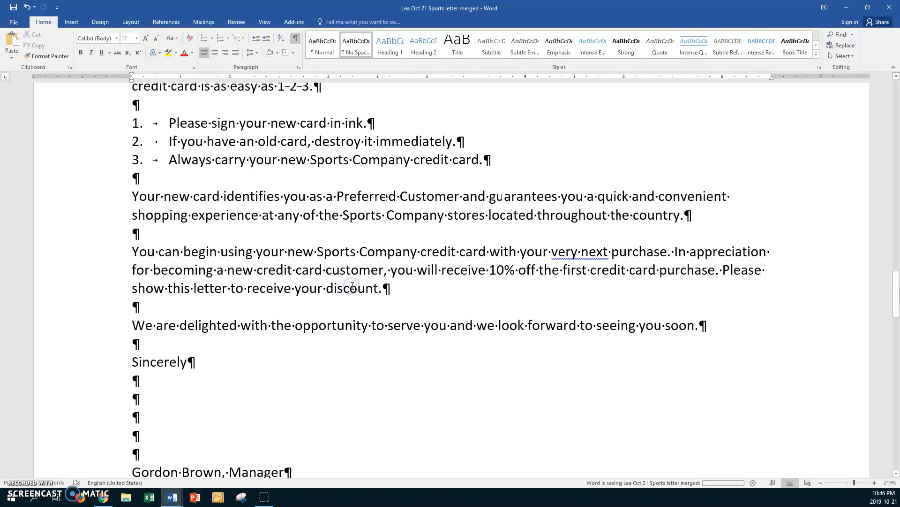
Step: Close the merged document and return the form letter to the "Write your letter" stage of the mail merge
scroll(413, 230, "up", 6)
scroll(412, 227, "up", 3)
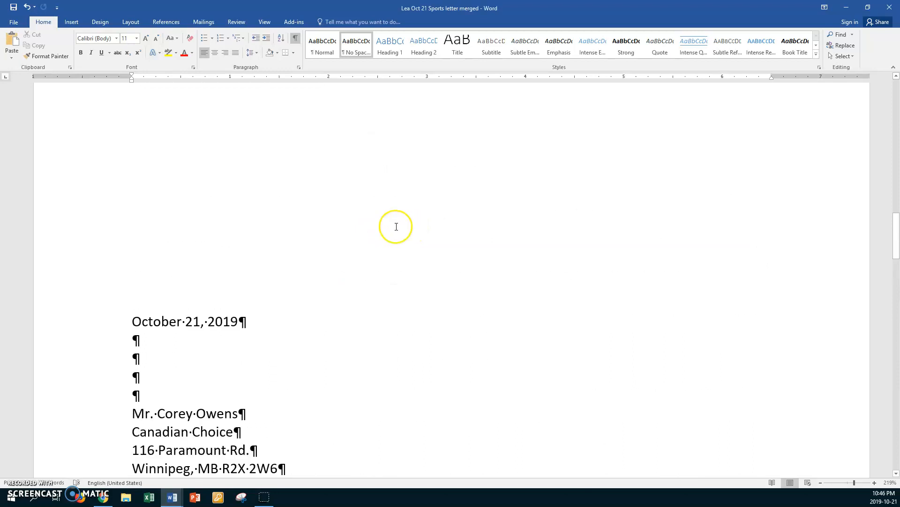
left_click(890, 8)
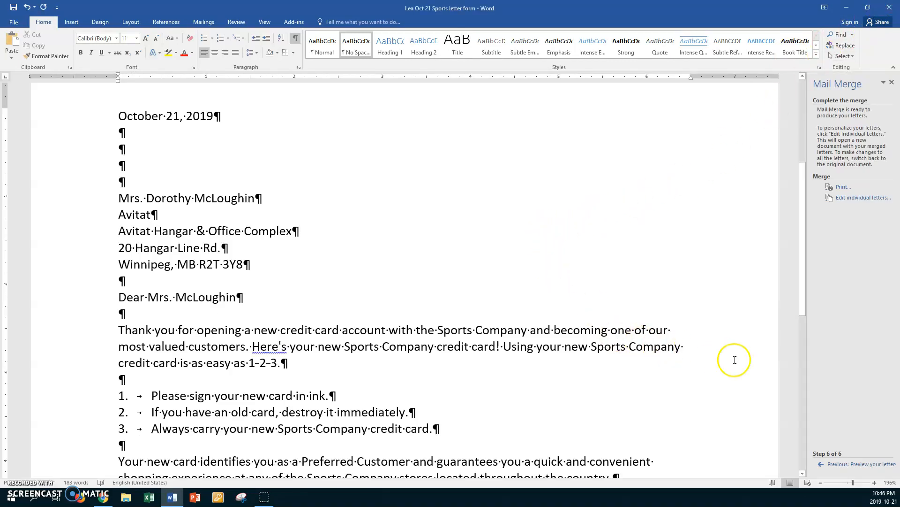
left_click(838, 464)
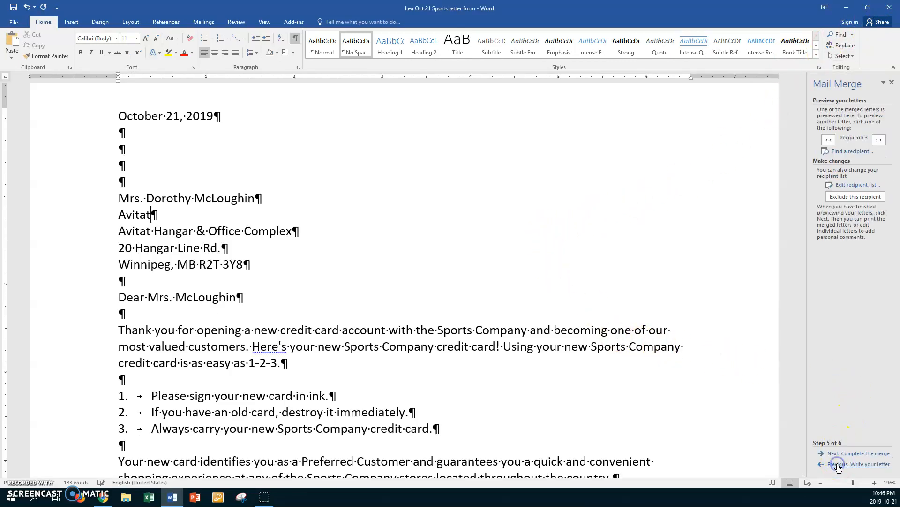
left_click(838, 464)
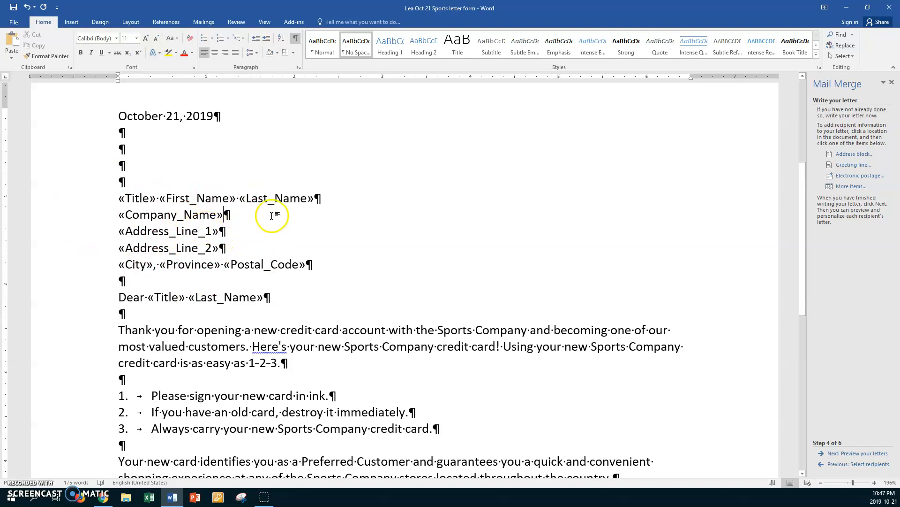
Step: Delete the form letter's text from the "Thank you for opening" paragraph through the manager's name line
left_click(129, 282)
scroll(235, 230, "down", 2)
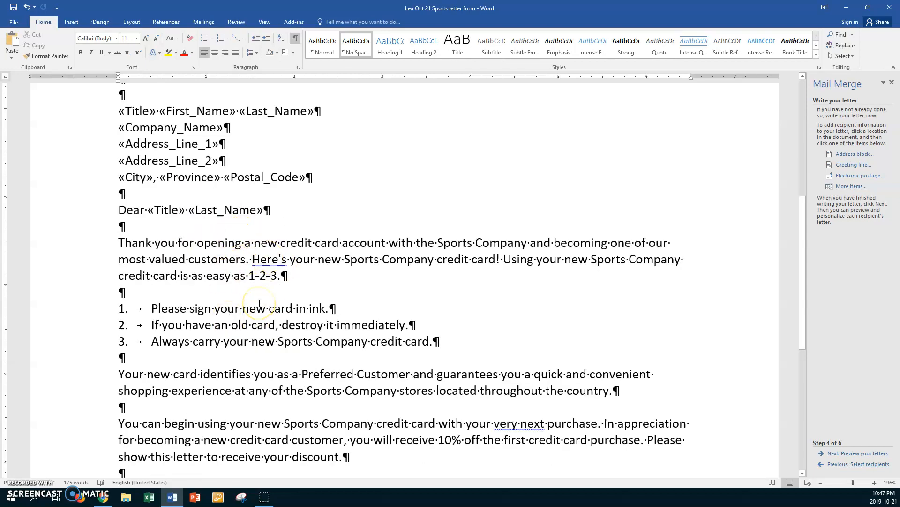
left_click_drag(104, 244, 262, 430)
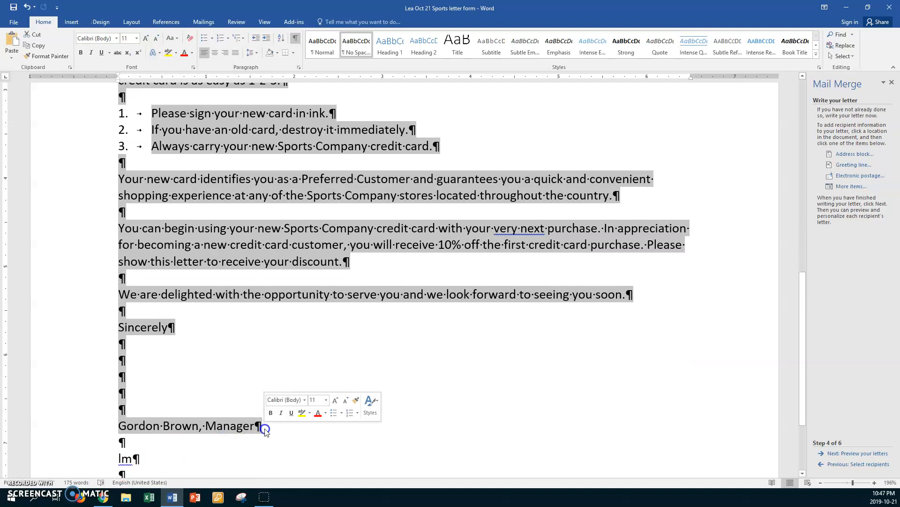
key("Delete")
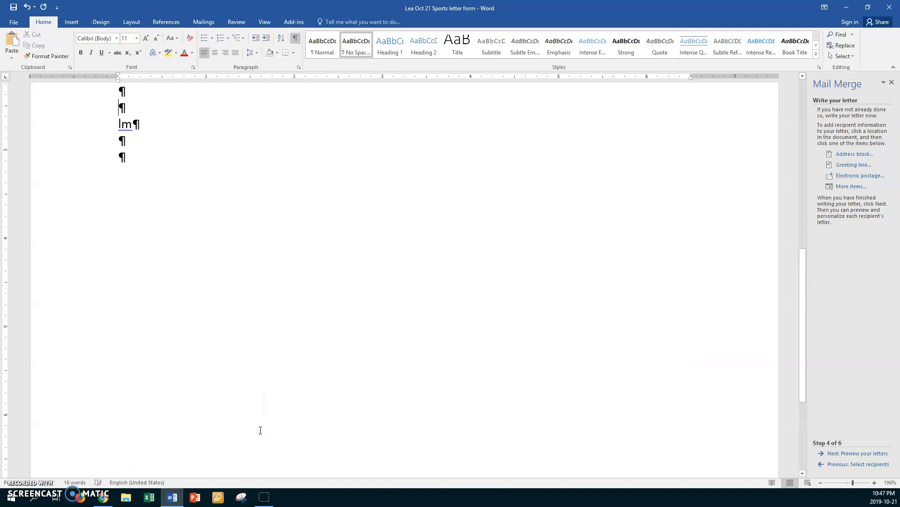
Step: Save the form letter as a new file in the current Mail Merge folder, replacing "Sports" with "Harrison" in its file name
scroll(260, 431, "up", 4)
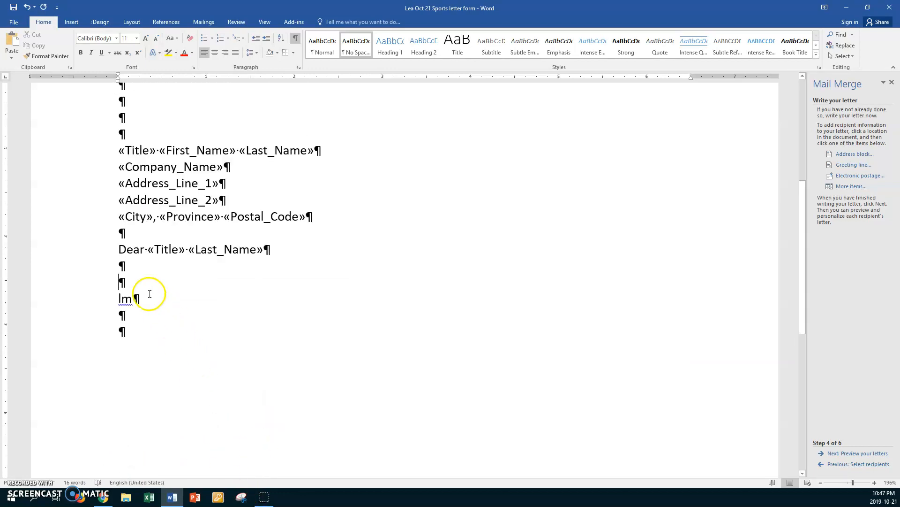
left_click(13, 23)
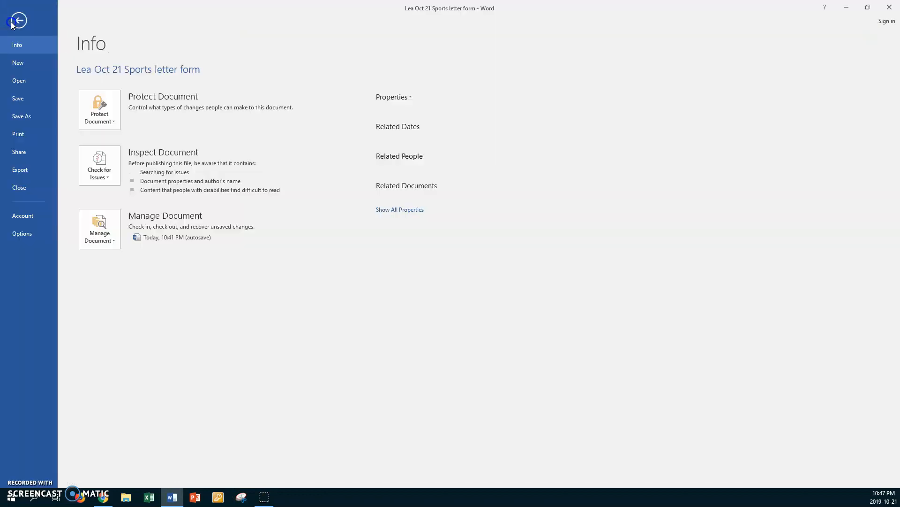
left_click(22, 116)
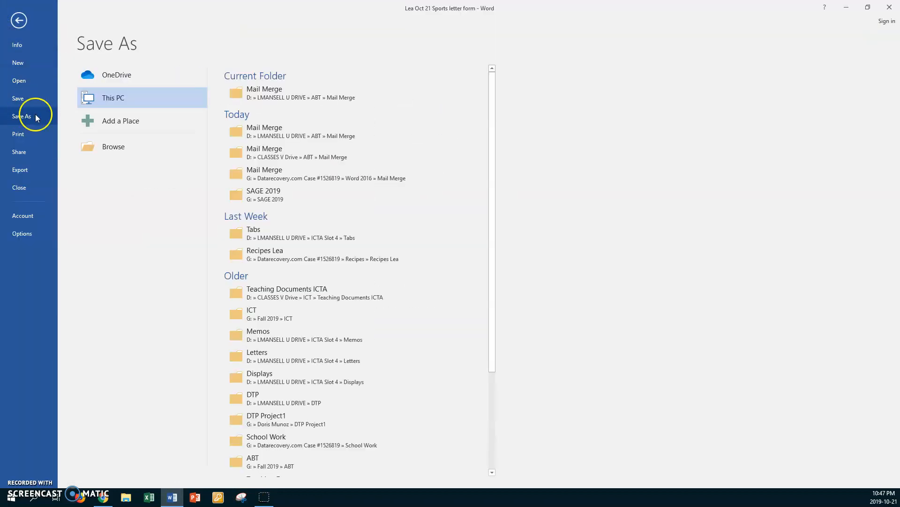
left_click(281, 96)
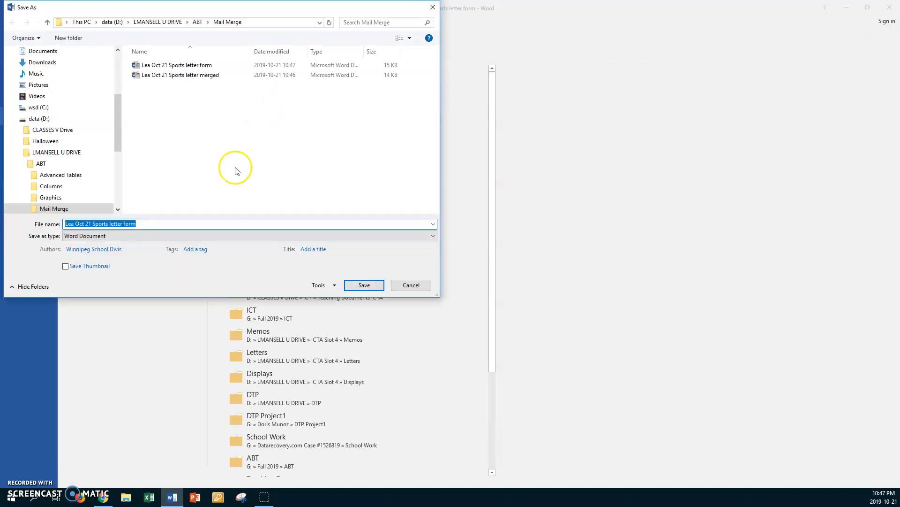
double_click(102, 224)
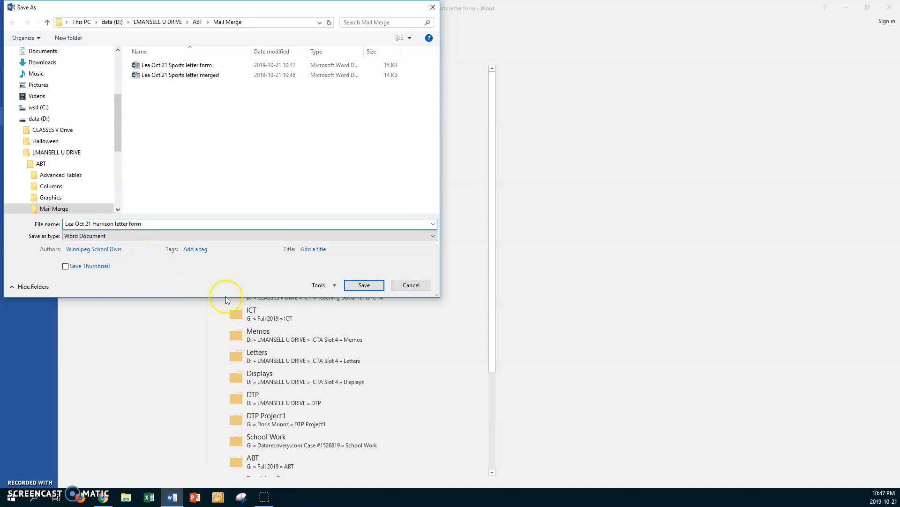
left_click(362, 284)
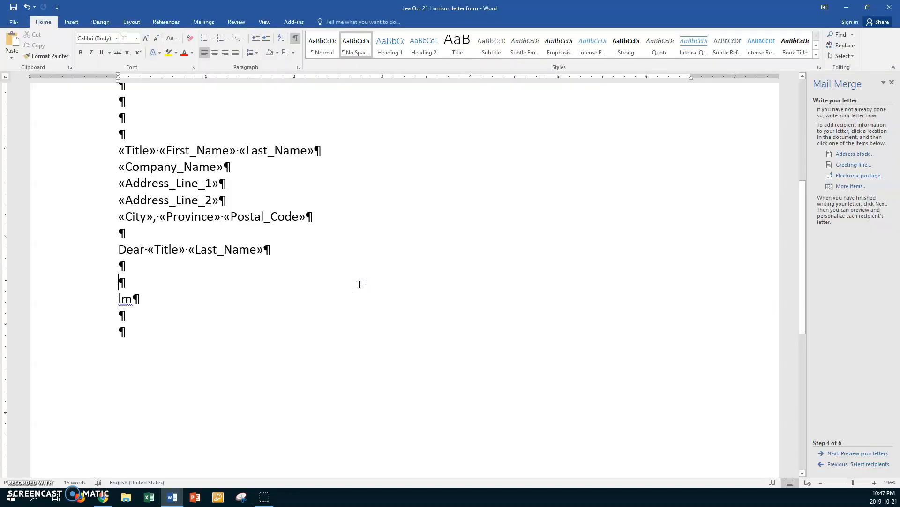
Step: Insert the text of "data for Harrison letter" from CLASSES V Drive > ABT > Mail Merge on the empty line above the initials
left_click(129, 282)
left_click(75, 23)
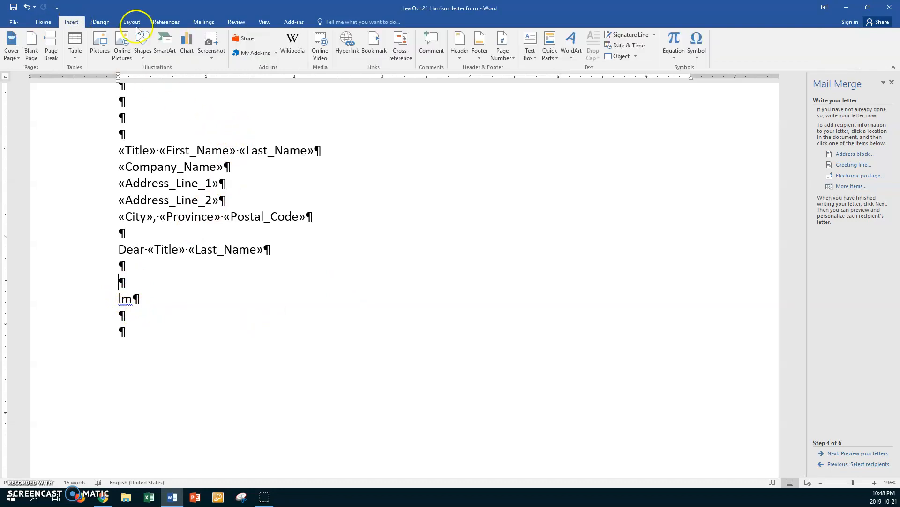
left_click(636, 56)
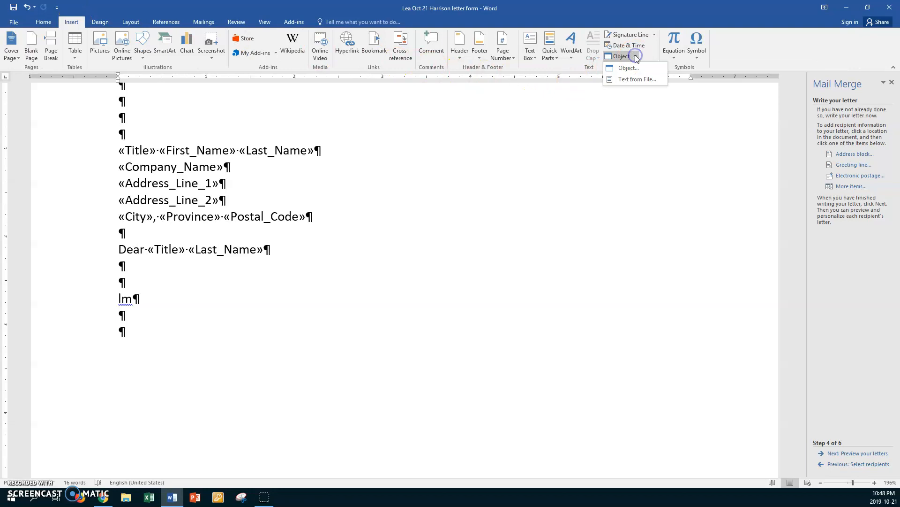
left_click(642, 80)
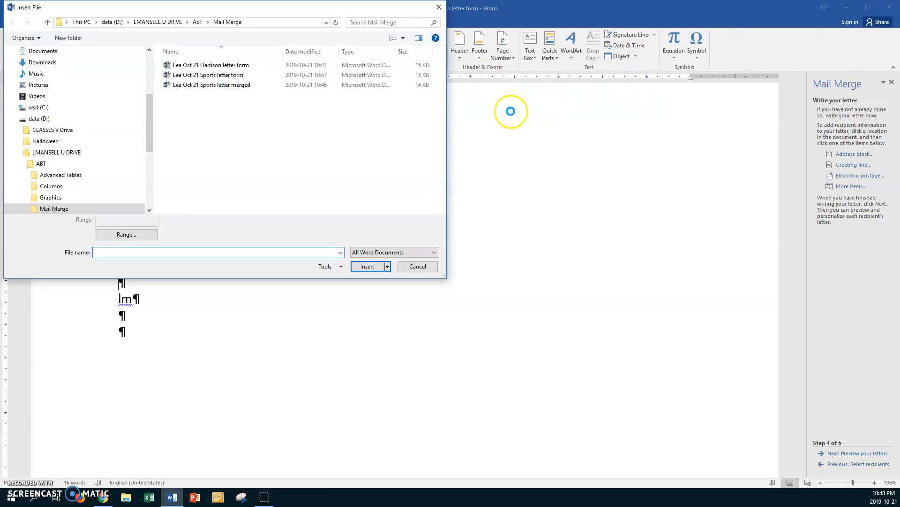
left_click(46, 130)
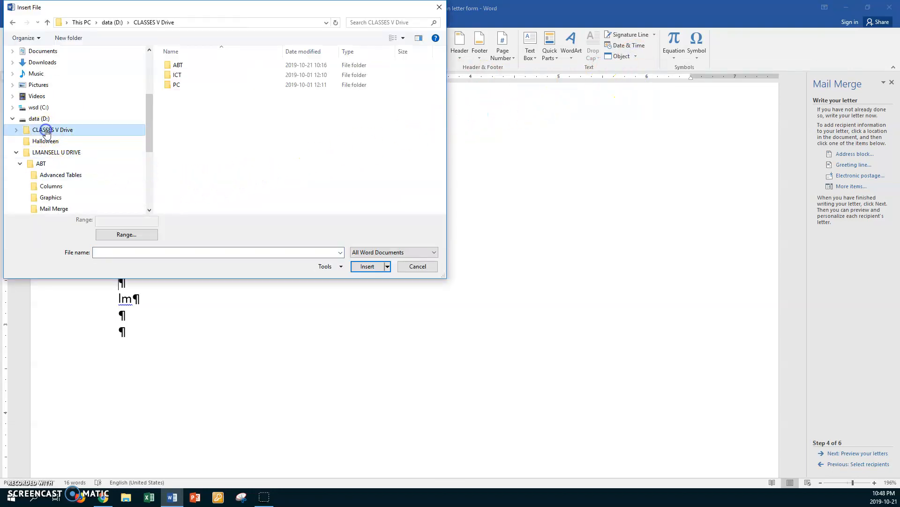
double_click(168, 66)
double_click(168, 67)
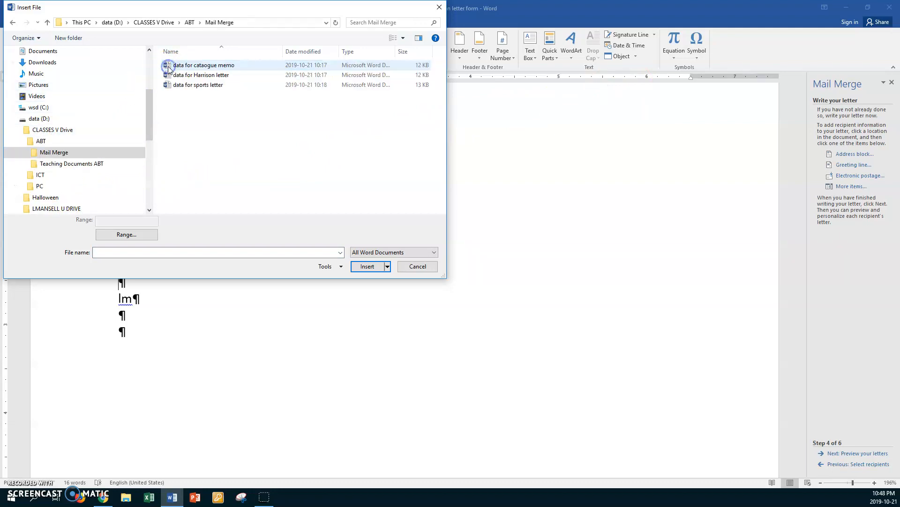
left_click(179, 75)
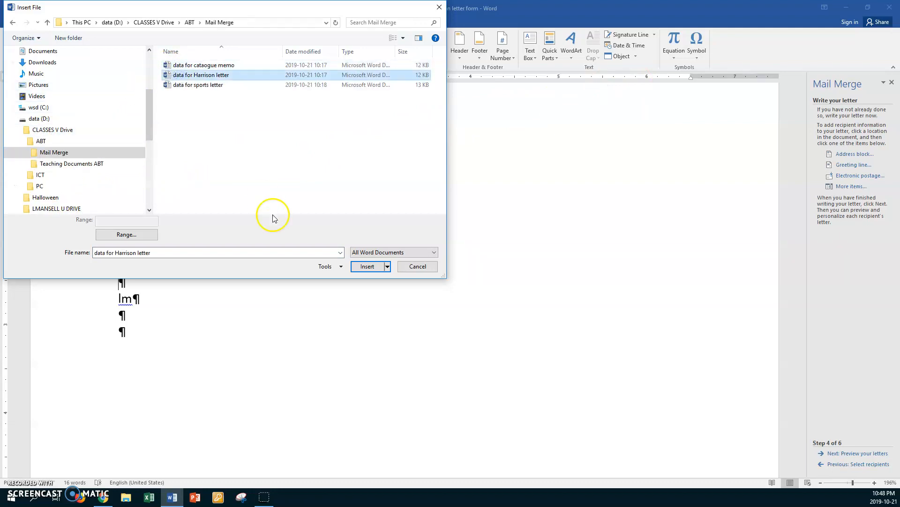
left_click(362, 266)
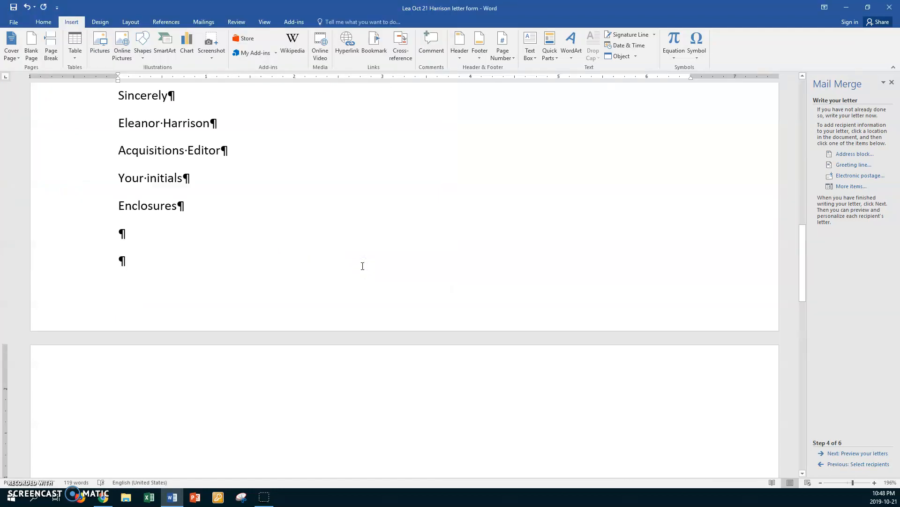
Step: Apply the No Spacing style to all the inserted text, from the "Re:" line through the blank lines below "Enclosures"
scroll(363, 266, "up", 1)
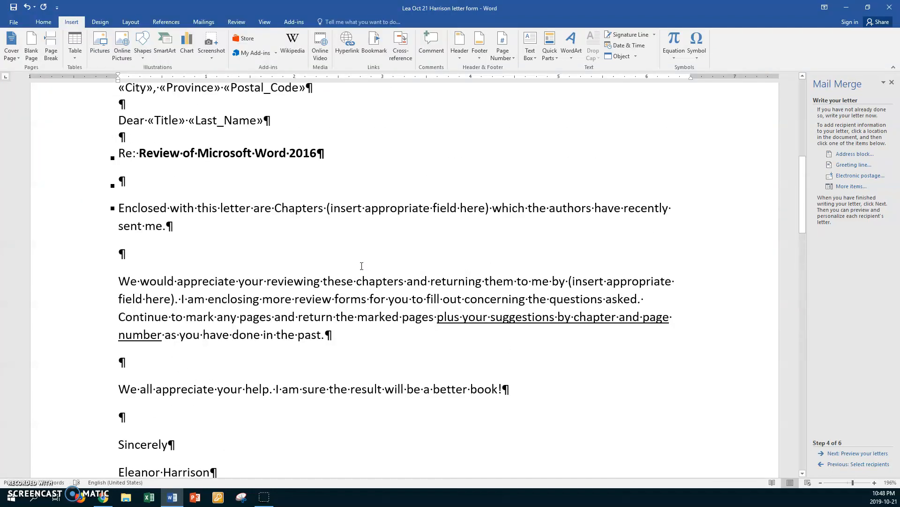
scroll(361, 266, "up", 2)
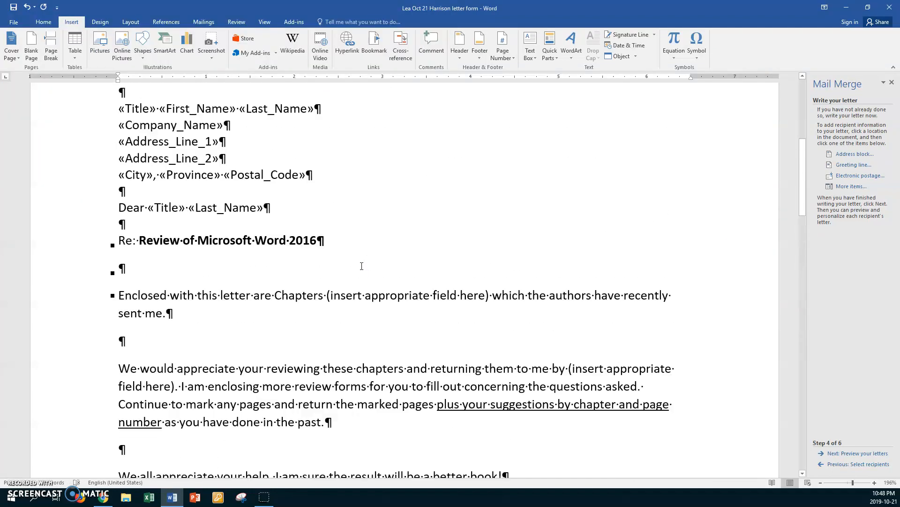
left_click(79, 246)
left_click_drag(79, 246, 241, 424)
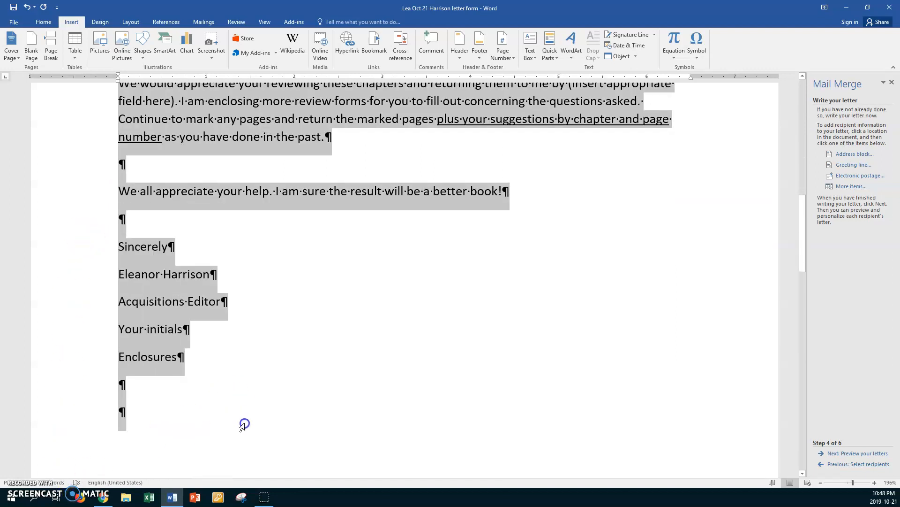
left_click(46, 23)
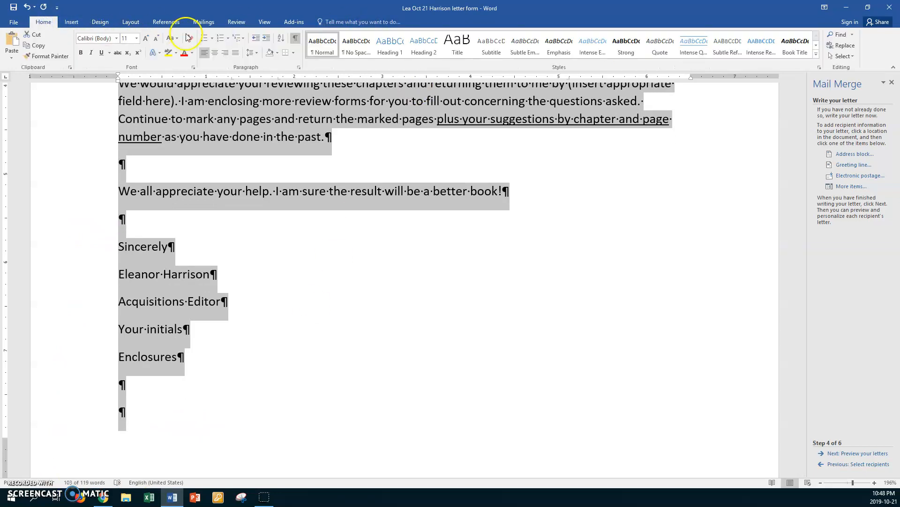
left_click(356, 45)
Step: Make the whole subject line "Re: Review of Microsoft Word 2016" bold
scroll(342, 155, "up", 5)
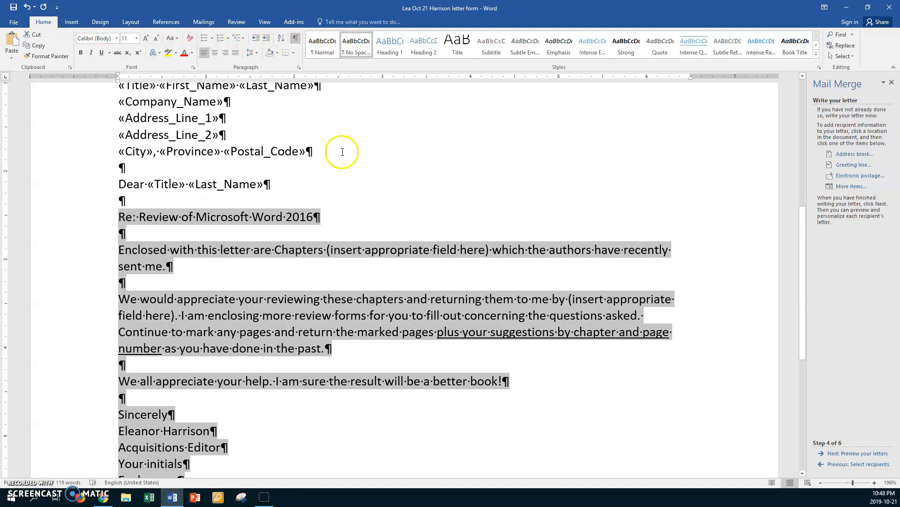
left_click(98, 219)
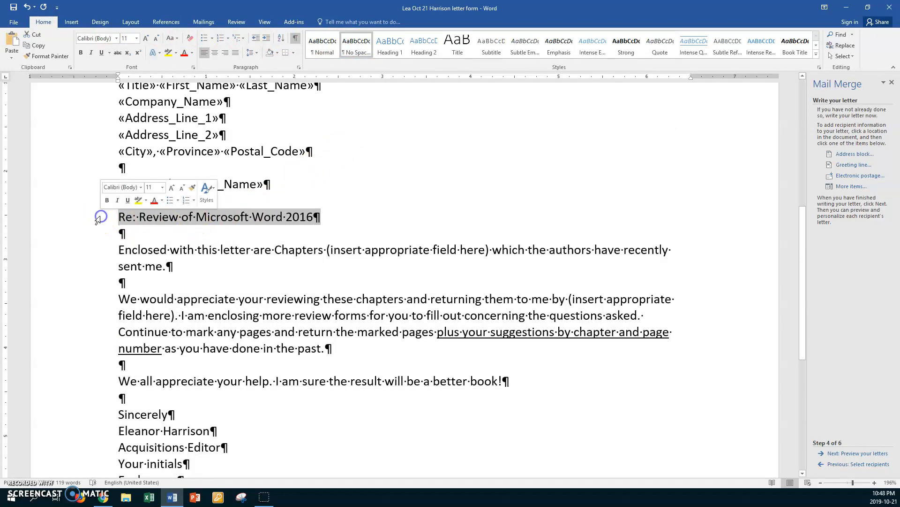
key("ctrl+b")
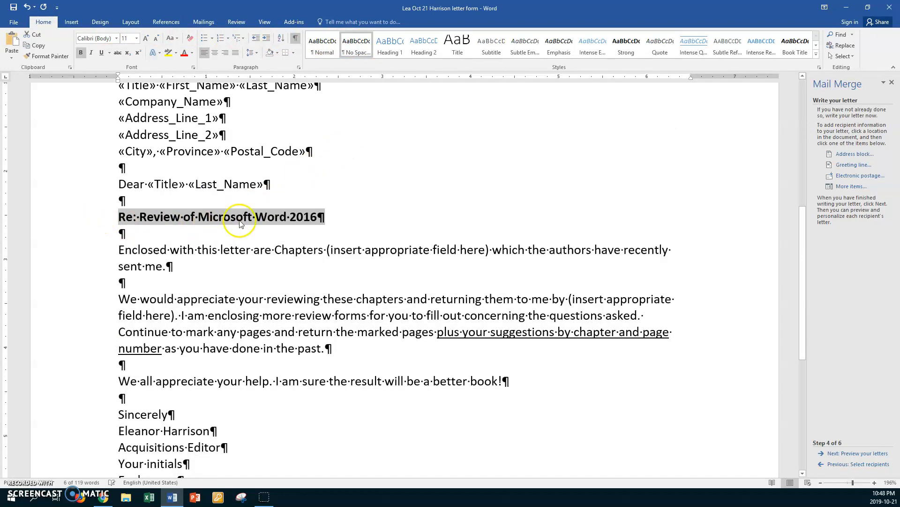
left_click(282, 183)
left_click(339, 216)
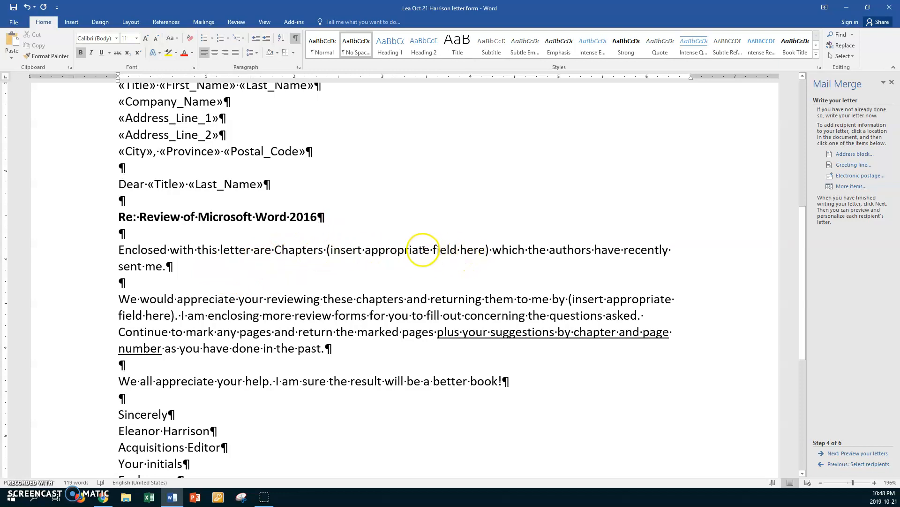
Step: Add five blank lines between "Sincerely" and the sender's name for the signature space
scroll(424, 250, "down", 3)
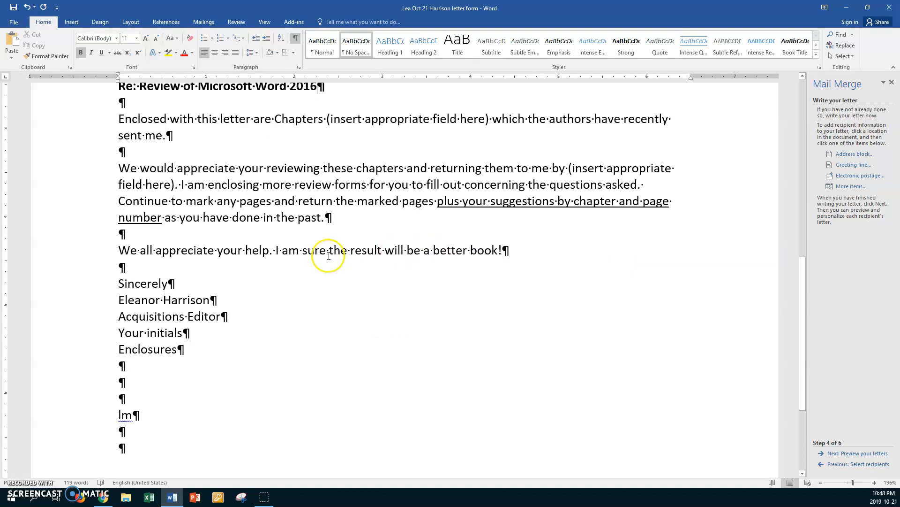
left_click(183, 284)
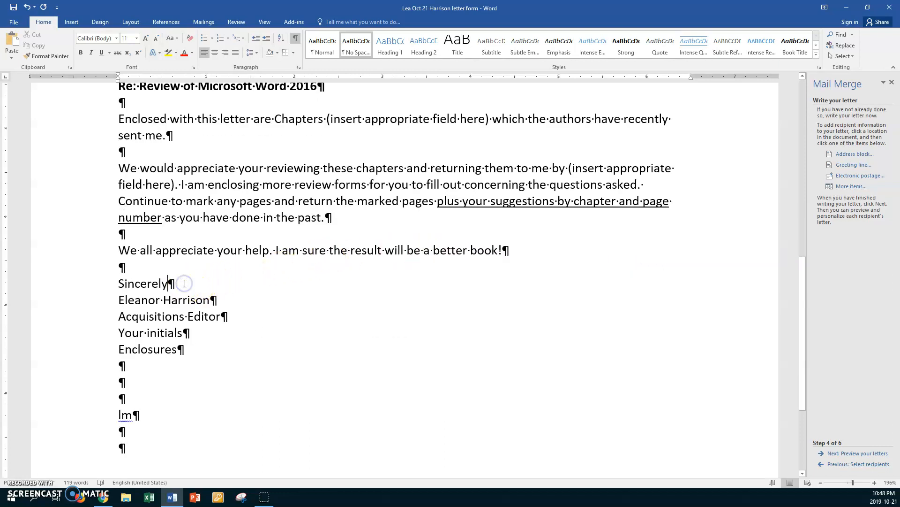
key("Return")
key("Return")
key("Return")
key("Return")
key("Return")
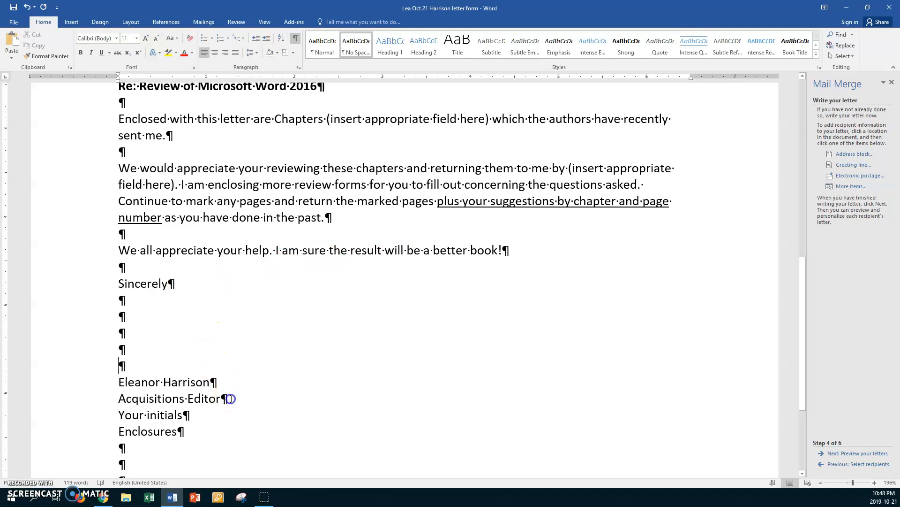
Step: Replace "Your initials" with "lm" and put one blank line above the initials and one above "Enclosures"
key("Return")
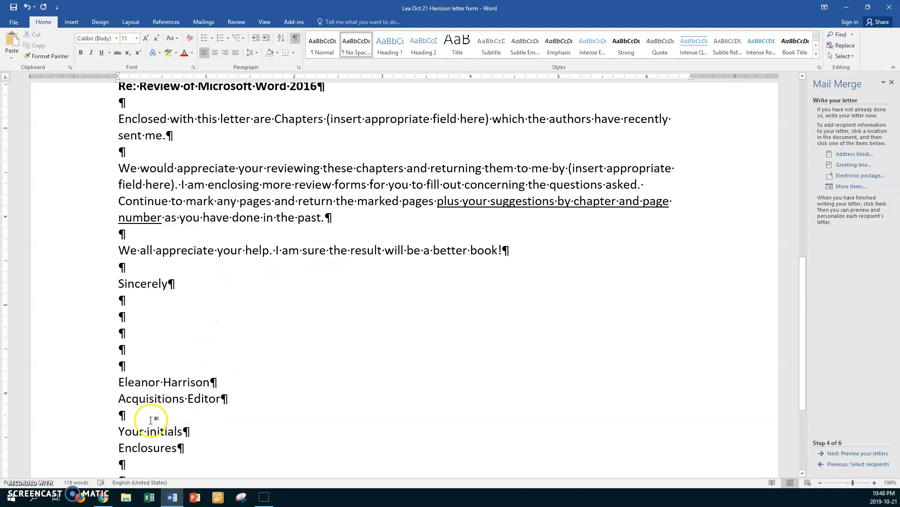
left_click(103, 438)
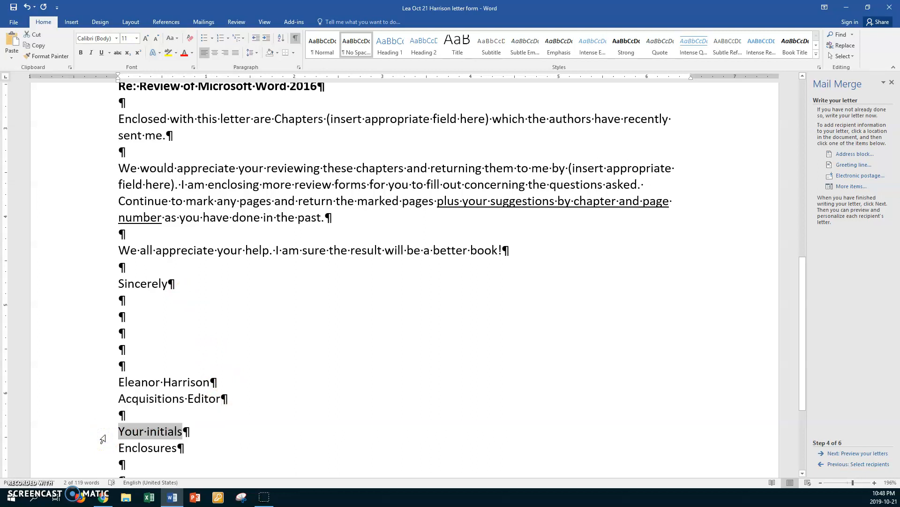
type("Im¶")
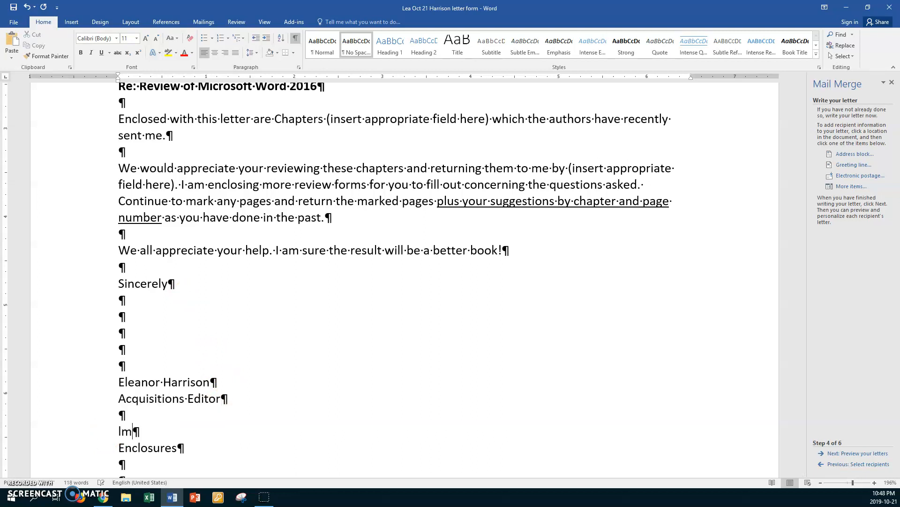
left_click(115, 449)
key("Return")
Step: Delete the leftover initials and surplus blank lines below "Enclosures", keeping one blank line at the end
scroll(175, 432, "down", 3)
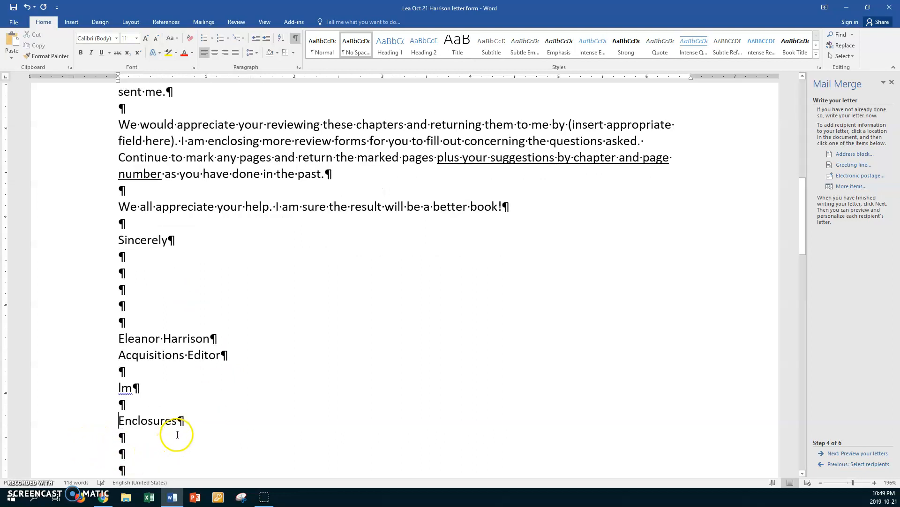
left_click_drag(104, 367, 94, 418)
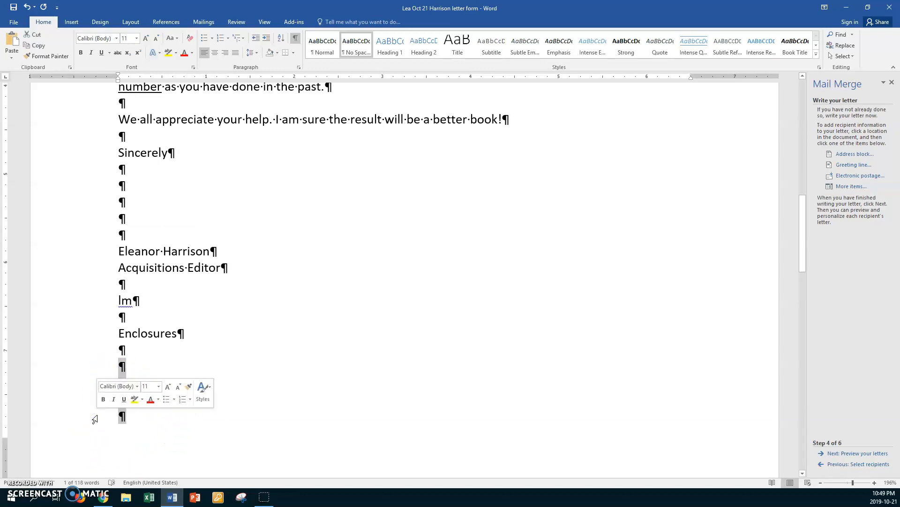
key("Delete")
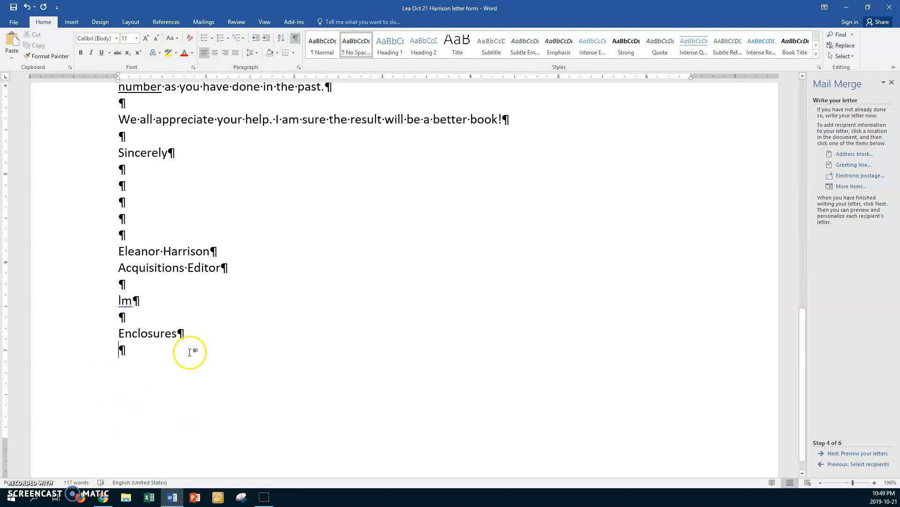
Step: Review the letter's layout and spacing from the enclosure line and signature block up to the salutation
left_click(190, 332)
left_click(190, 336)
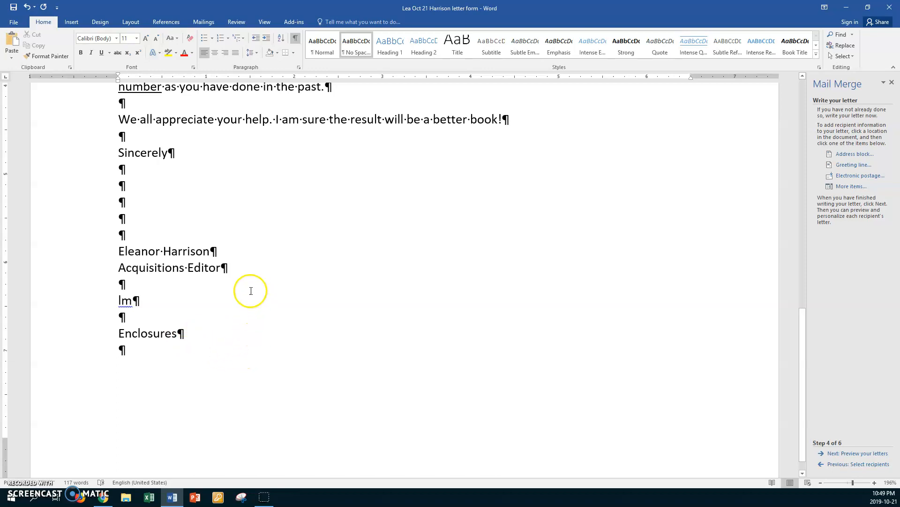
left_click(189, 232)
scroll(189, 230, "down", 1)
scroll(189, 230, "up", 5)
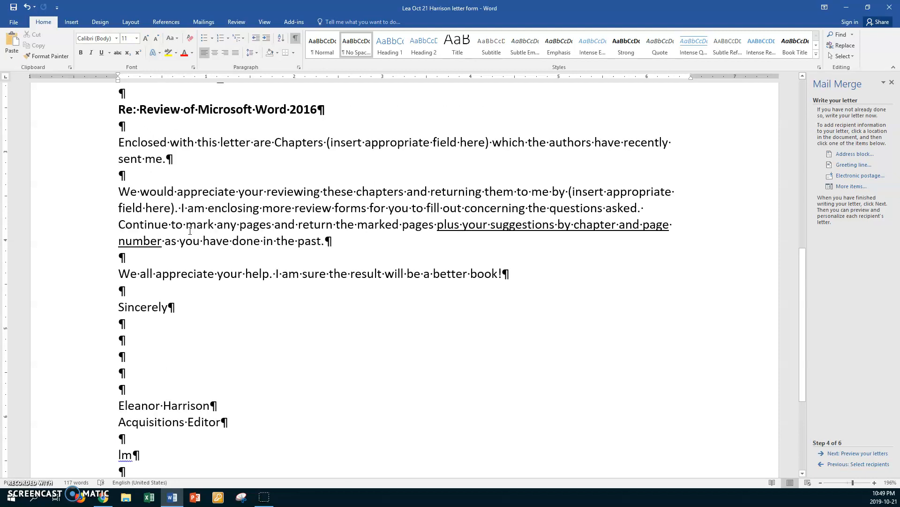
scroll(190, 231, "up", 1)
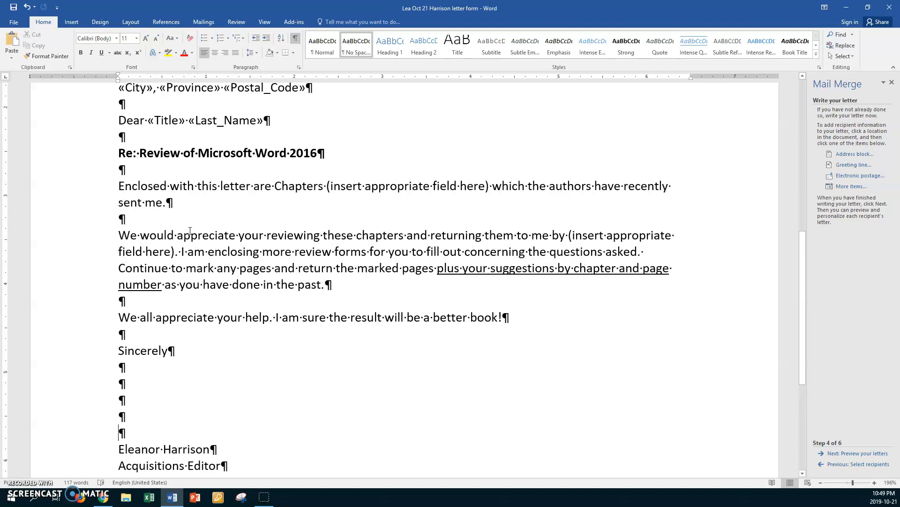
left_click(199, 352)
left_click(187, 356)
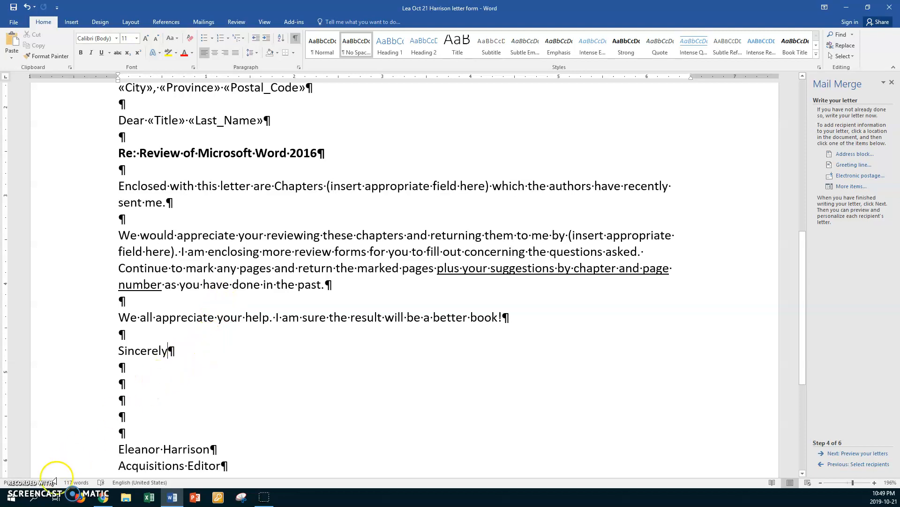